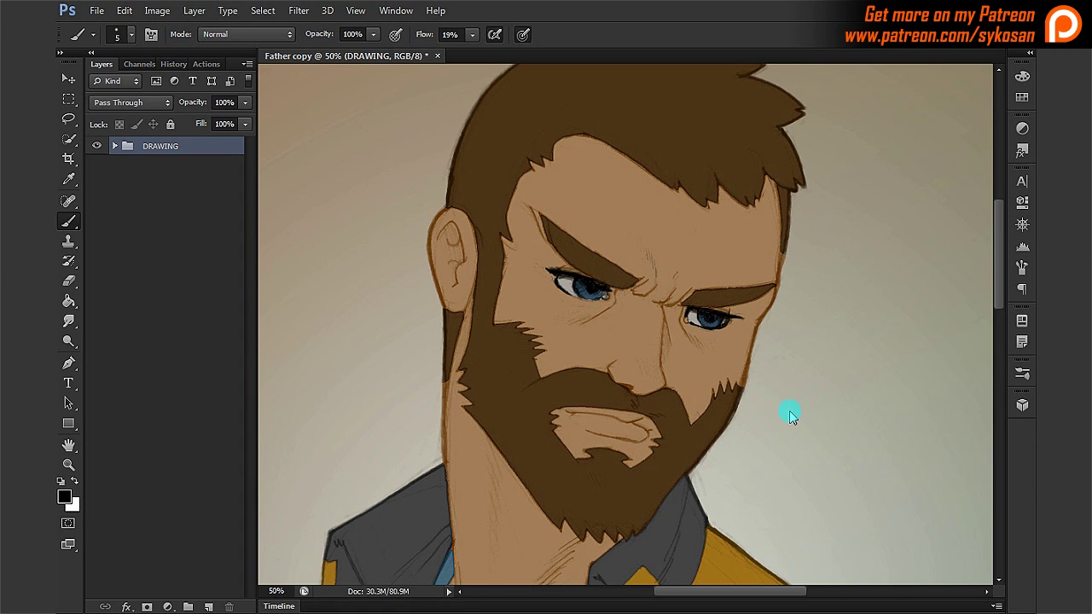
# Run the LIGHTING folder action from the COLOURING set to add the LIGHT layer group above the DRAWING group.
pyautogui.click(209, 65)
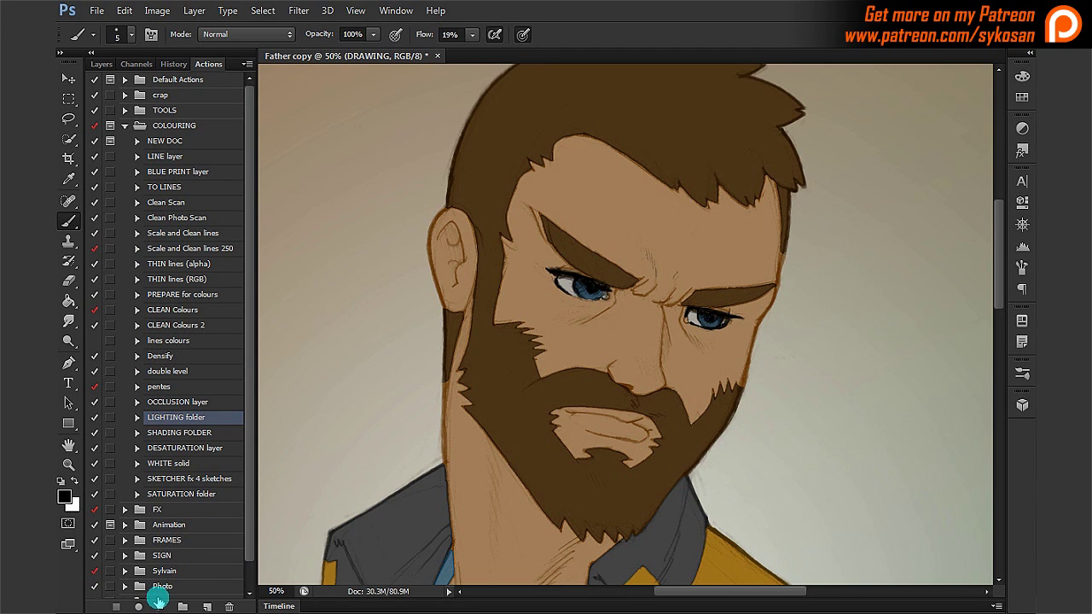
pyautogui.click(159, 606)
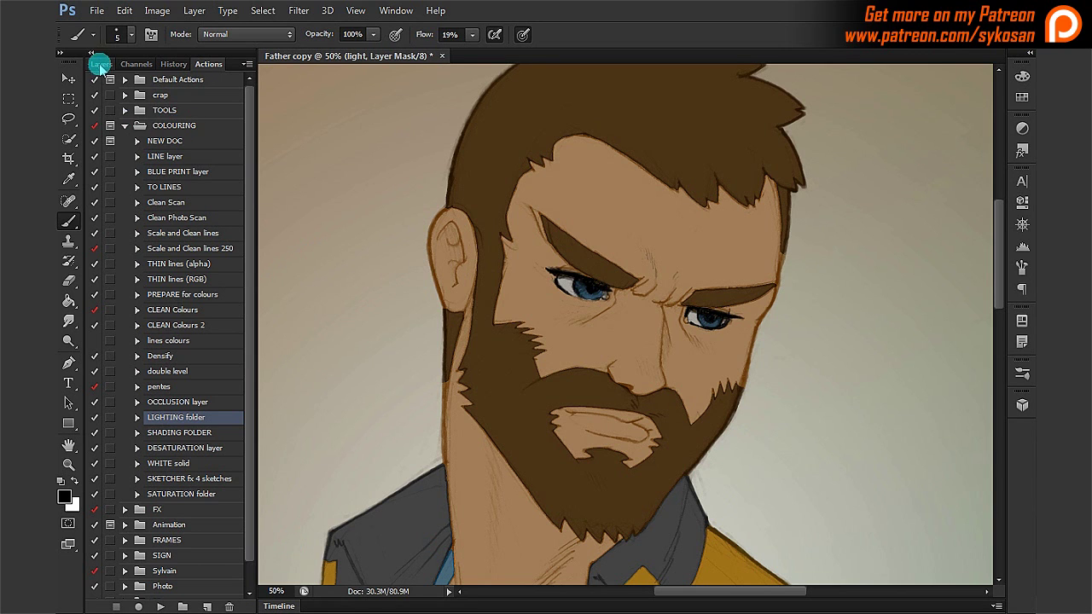
pyautogui.click(100, 63)
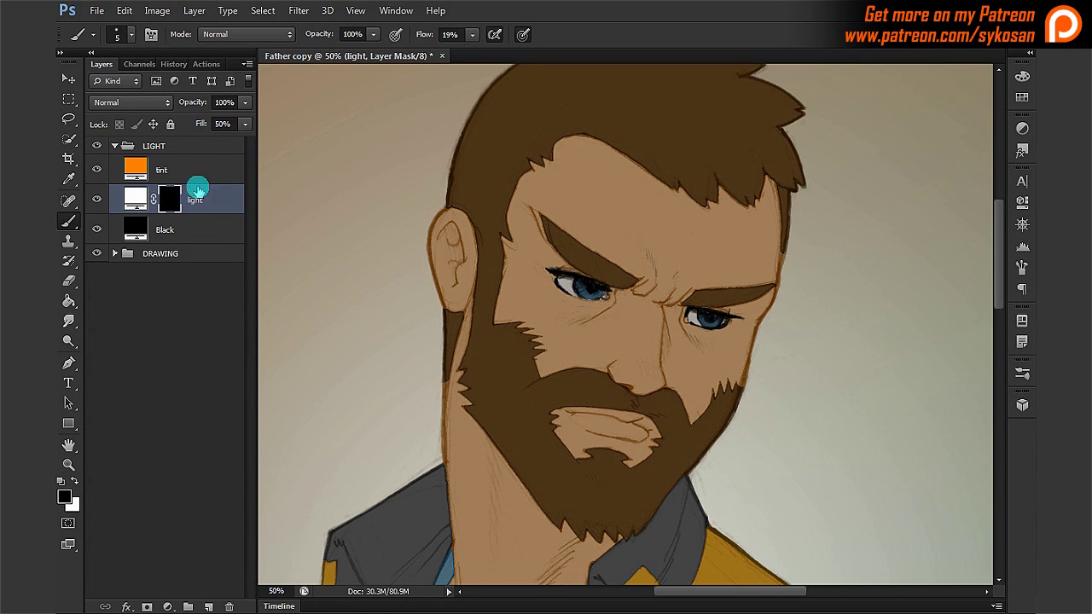
pyautogui.click(114, 146)
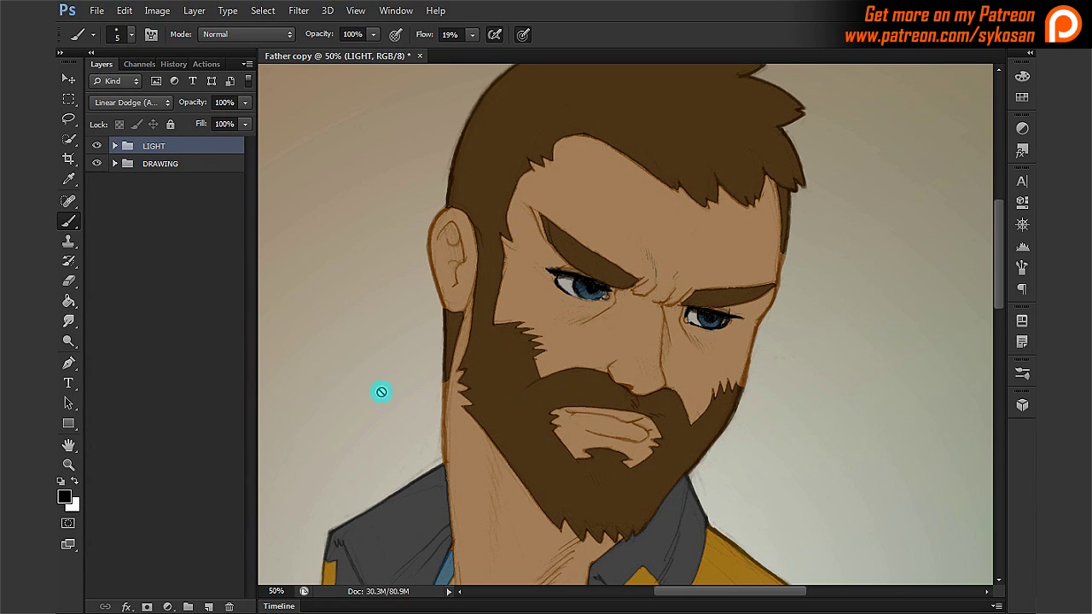
pyautogui.click(116, 148)
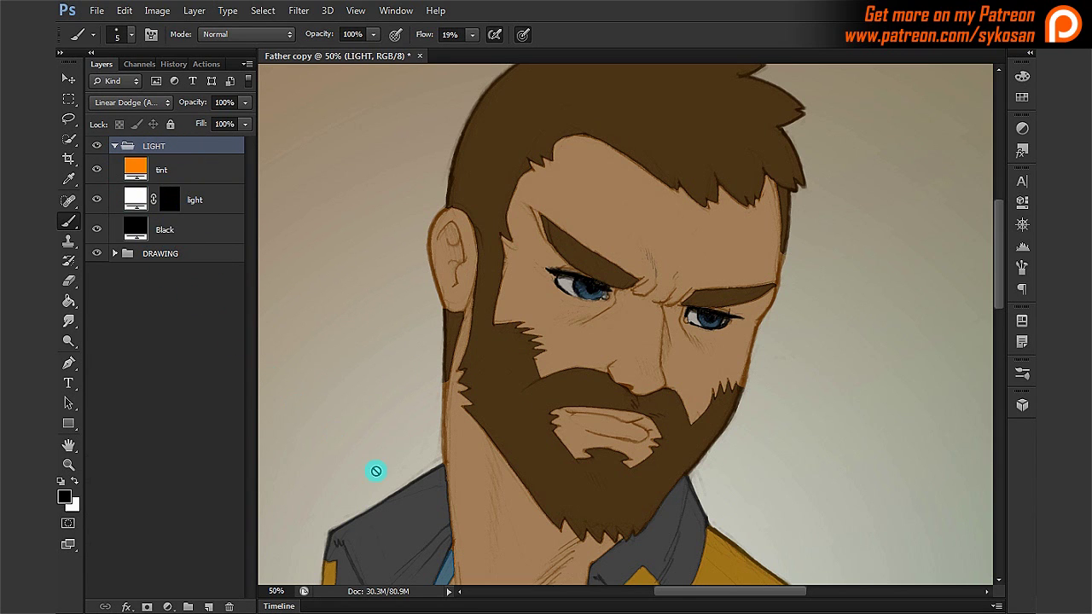
# Look through the Black, light and tint fill layers inside the LIGHT group.
pyautogui.click(168, 232)
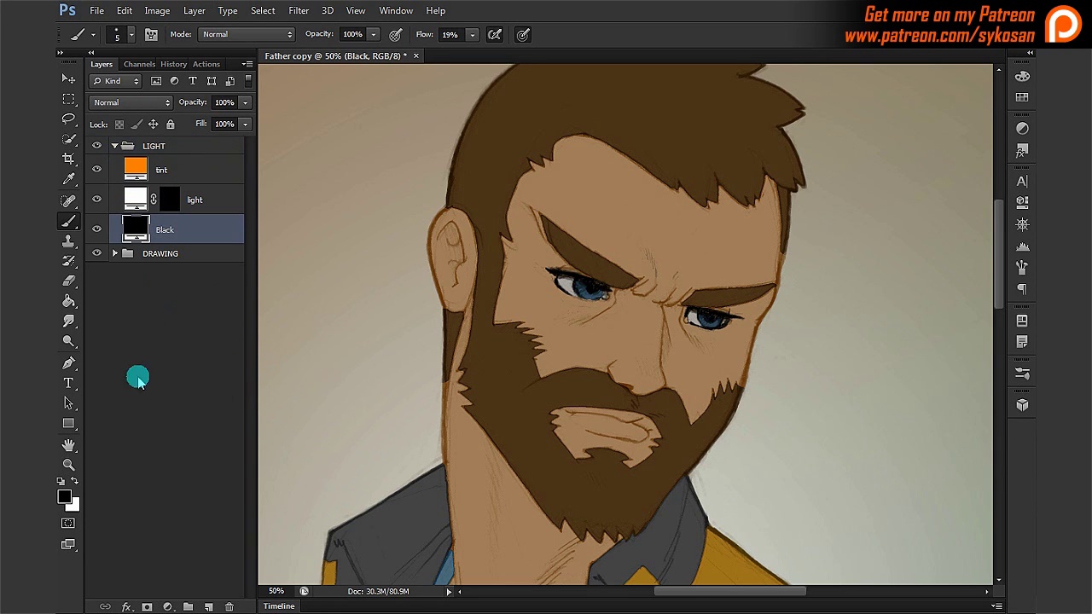
pyautogui.click(192, 205)
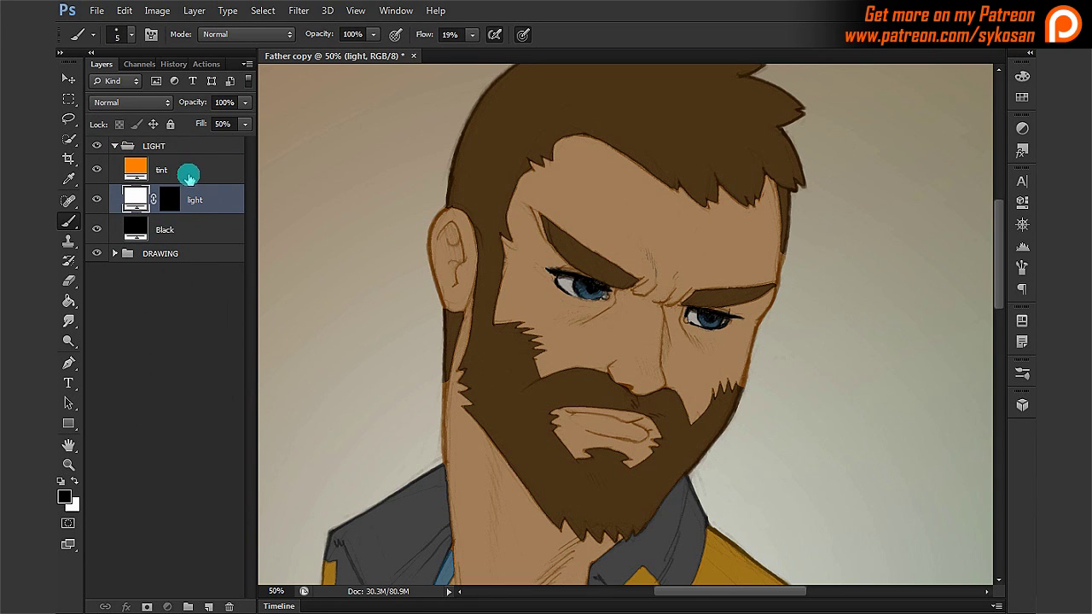
pyautogui.click(186, 170)
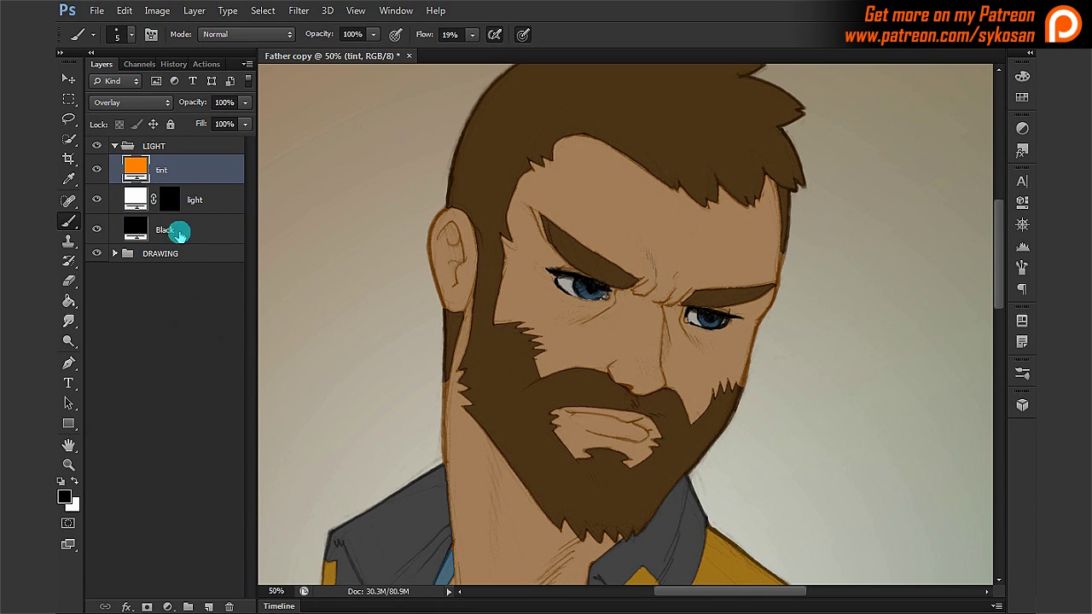
pyautogui.click(173, 230)
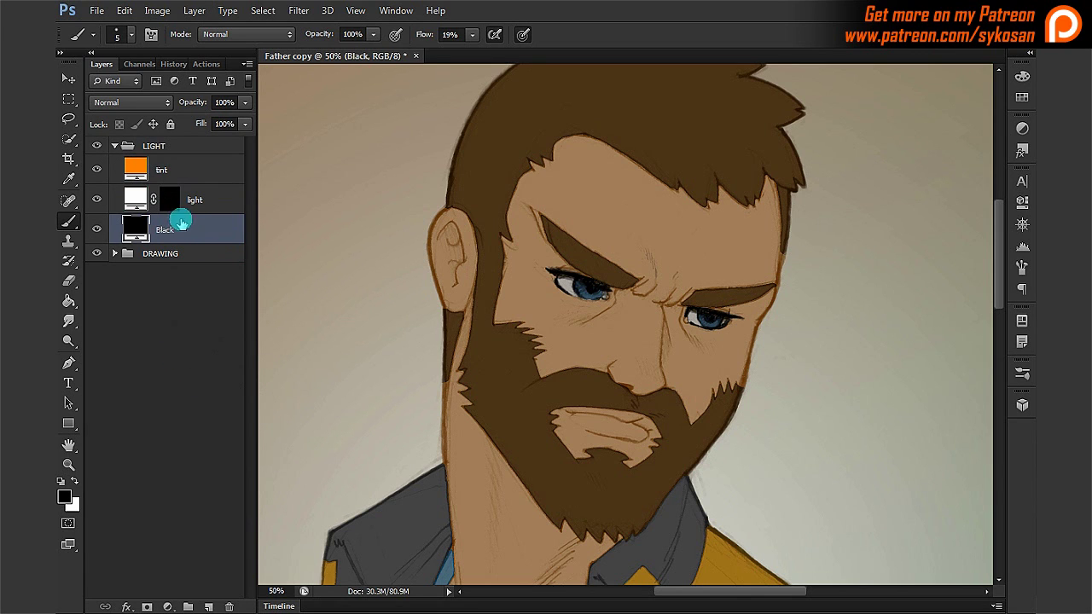
pyautogui.click(191, 198)
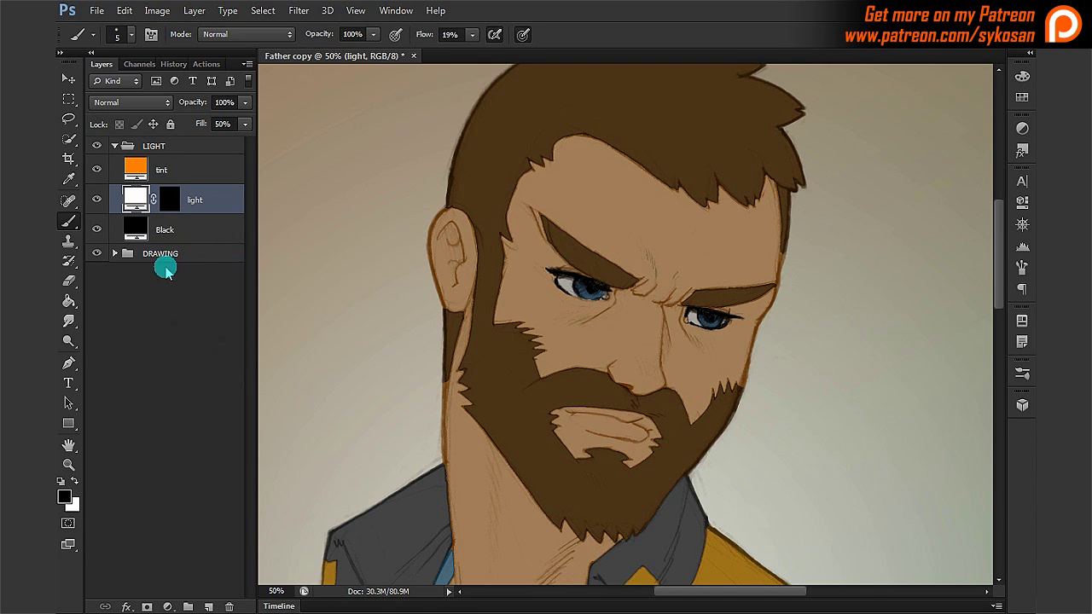
# Paint a white patch over the eye and cheek nearest the ear on the light layer's mask with a 125 px brush.
pyautogui.click(174, 200)
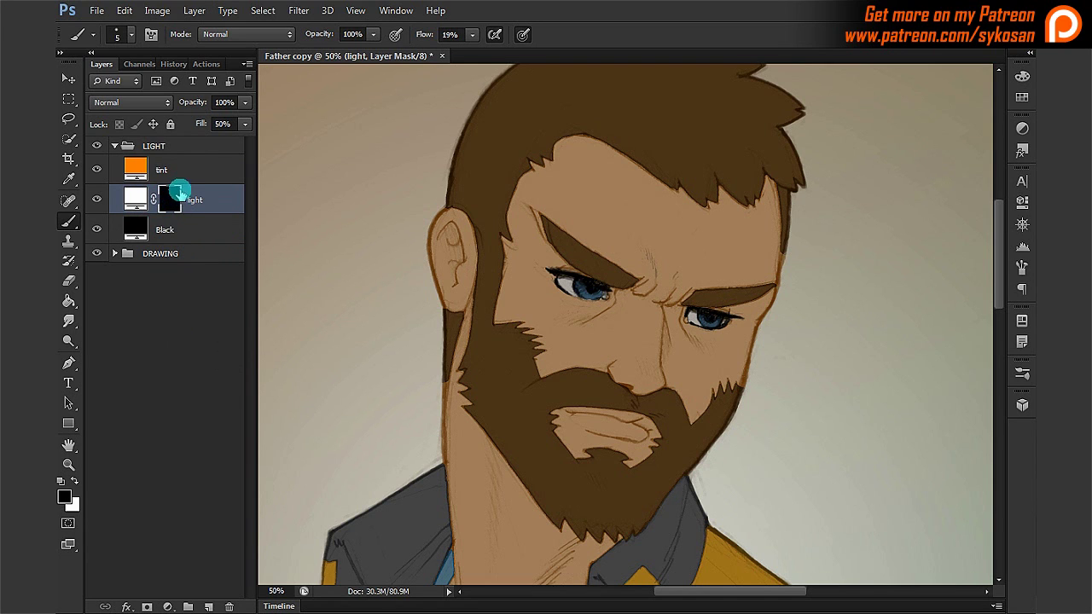
pyautogui.click(164, 208)
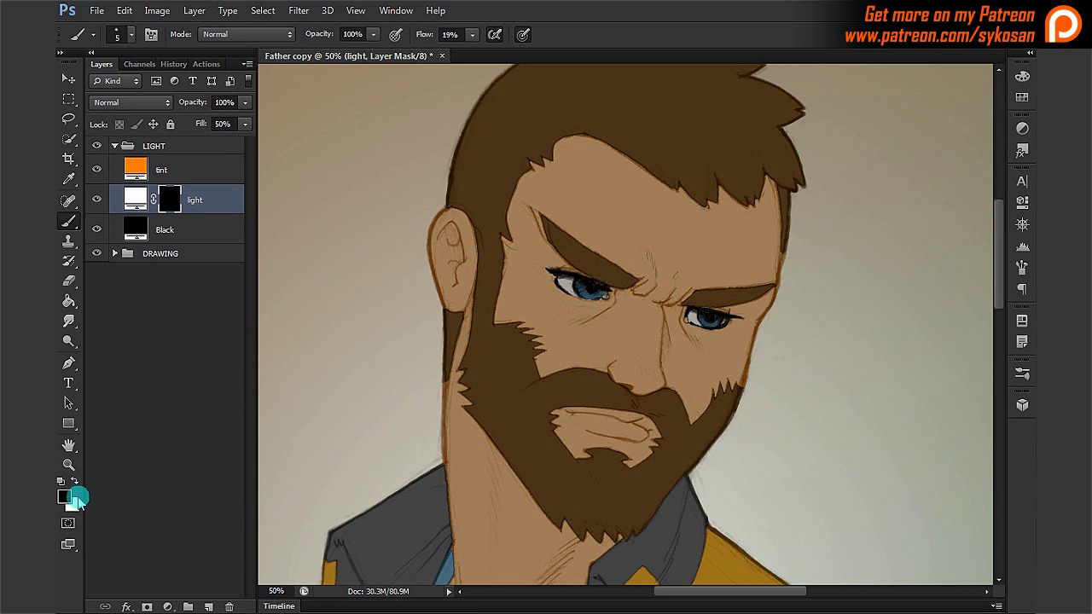
pyautogui.click(164, 200)
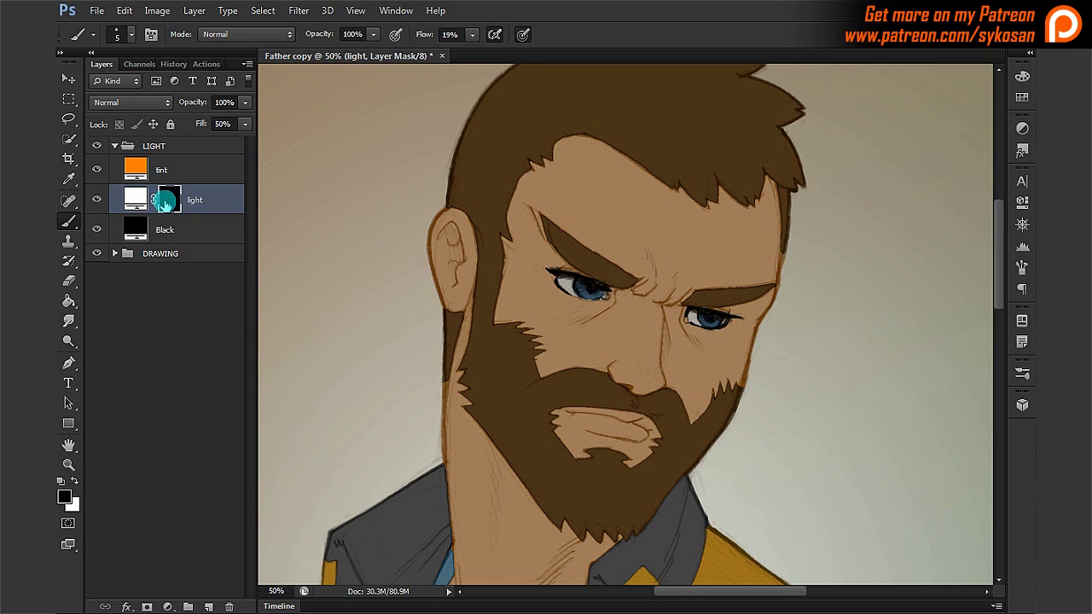
pyautogui.click(66, 499)
pyautogui.click(74, 481)
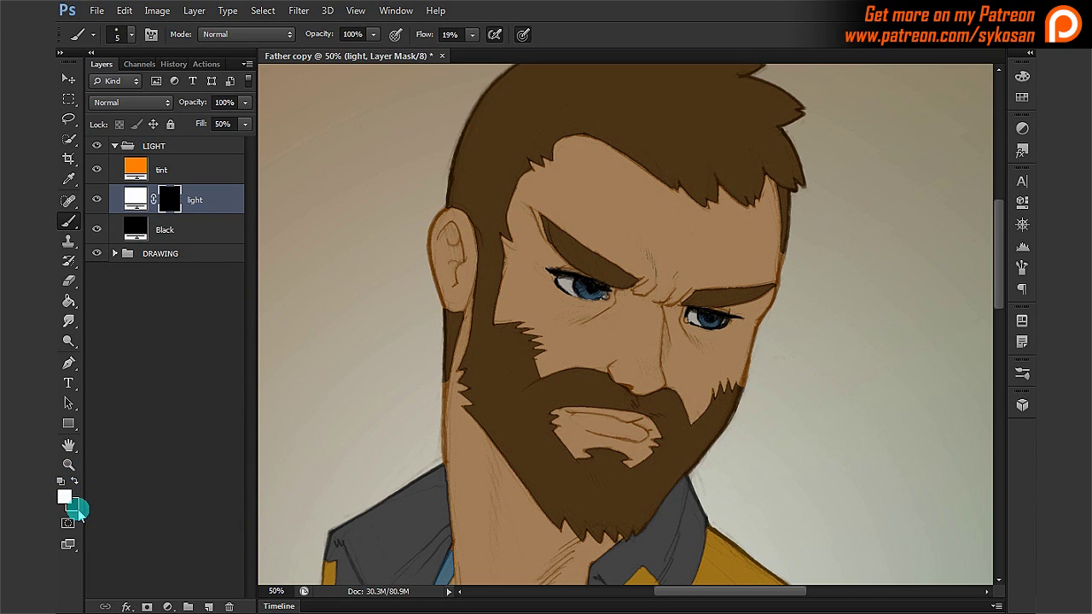
pyautogui.click(68, 499)
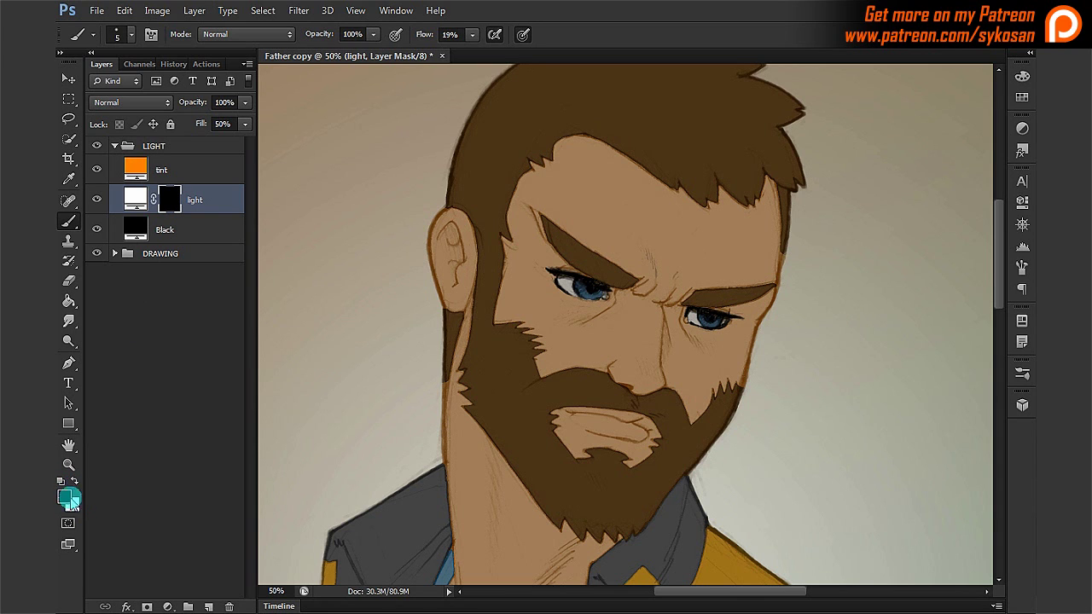
pyautogui.moveTo(314, 419)
pyautogui.mouseDown()
pyautogui.moveTo(605, 309)
pyautogui.moveTo(560, 247)
pyautogui.moveTo(617, 271)
pyautogui.moveTo(629, 330)
pyautogui.moveTo(575, 363)
pyautogui.moveTo(539, 188)
pyautogui.moveTo(502, 234)
pyautogui.moveTo(535, 295)
pyautogui.moveTo(492, 308)
pyautogui.moveTo(520, 367)
pyautogui.moveTo(591, 344)
pyautogui.moveTo(542, 344)
pyautogui.moveTo(562, 181)
pyautogui.moveTo(580, 346)
pyautogui.moveTo(710, 317)
pyautogui.moveTo(541, 329)
pyautogui.moveTo(334, 276)
pyautogui.moveTo(609, 336)
pyautogui.moveTo(494, 354)
pyautogui.moveTo(509, 313)
pyautogui.moveTo(546, 367)
pyautogui.mouseUp()
pyautogui.press(']')
pyautogui.press('x')
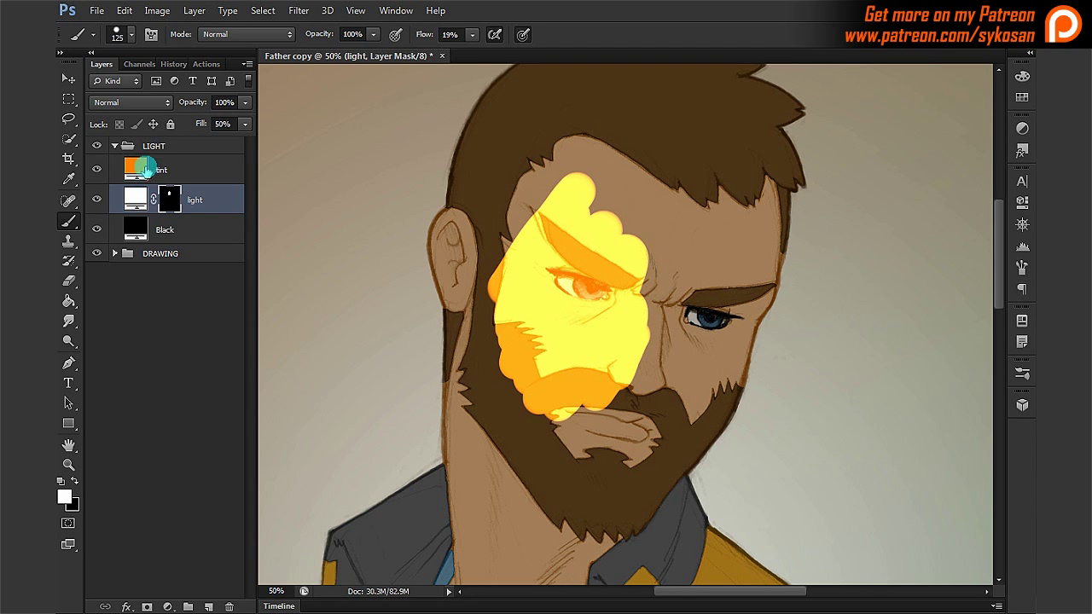
# Try blue 00a8ff, green 00ff18 and other hues for the tint layer's colour, returning it to orange.
pyautogui.doubleClick(137, 170)
pyautogui.moveTo(625, 119); pyautogui.dragTo(874, 139)
pyautogui.moveTo(808, 265); pyautogui.dragTo(806, 253)
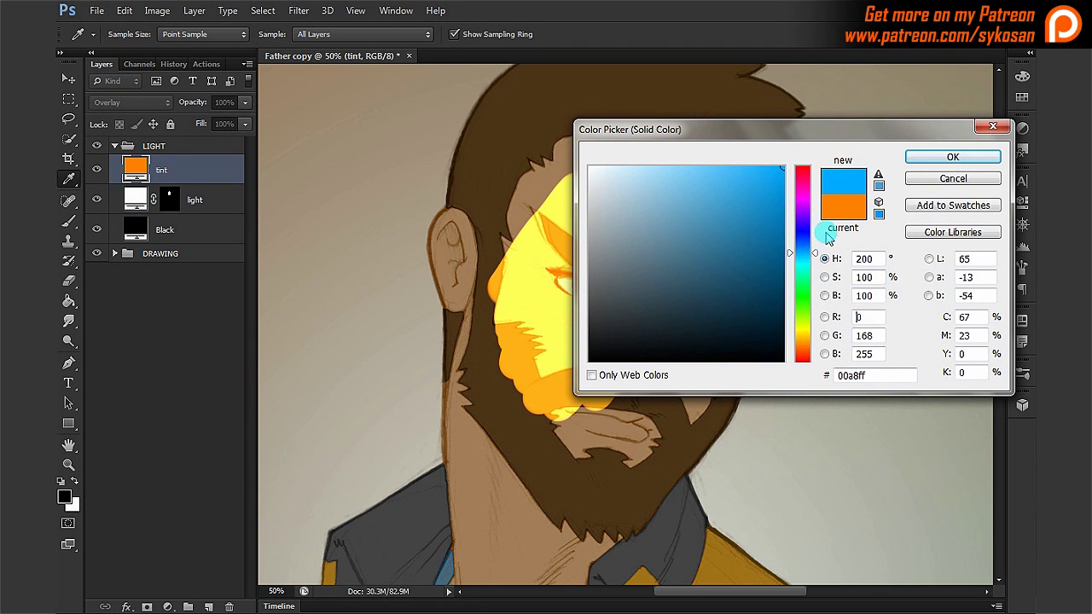
pyautogui.moveTo(822, 135); pyautogui.dragTo(924, 282)
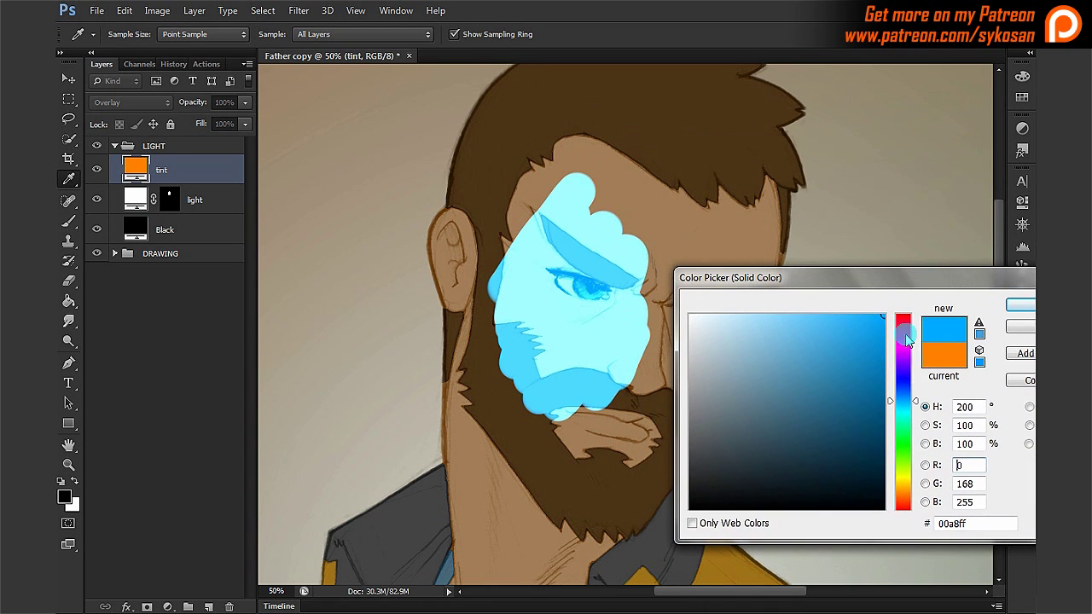
pyautogui.click(911, 446)
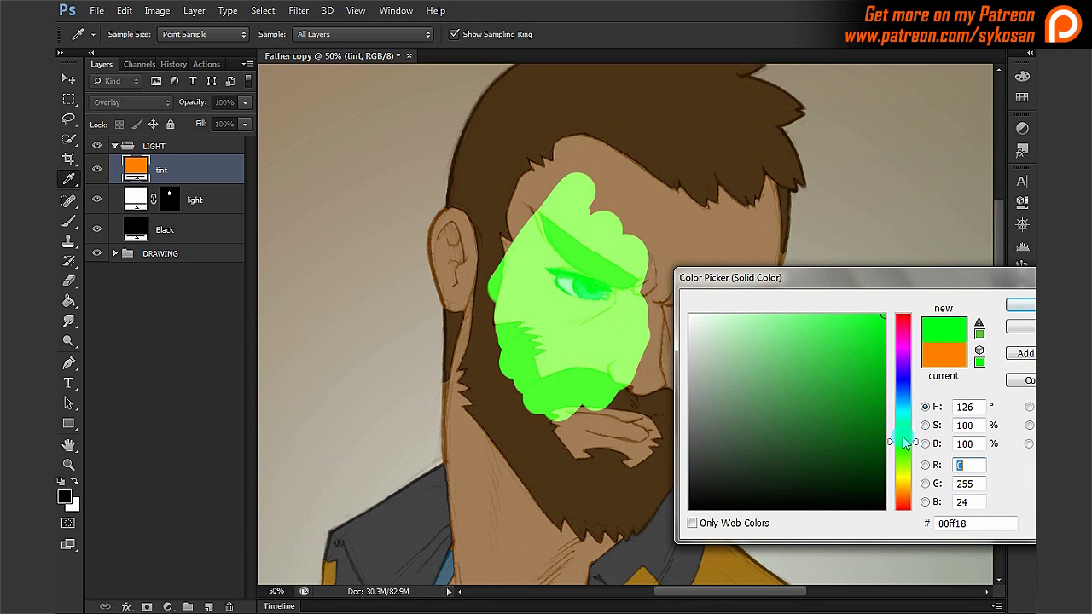
pyautogui.click(908, 409)
pyautogui.click(907, 467)
pyautogui.click(913, 494)
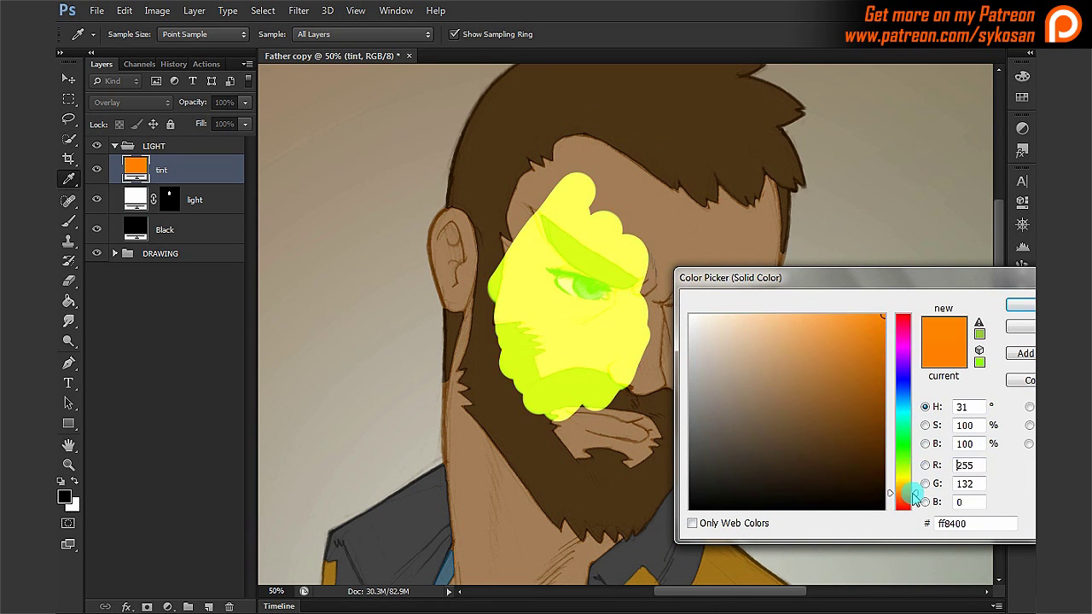
pyautogui.click(915, 500)
pyautogui.moveTo(967, 280); pyautogui.dragTo(888, 280)
pyautogui.press('Return')
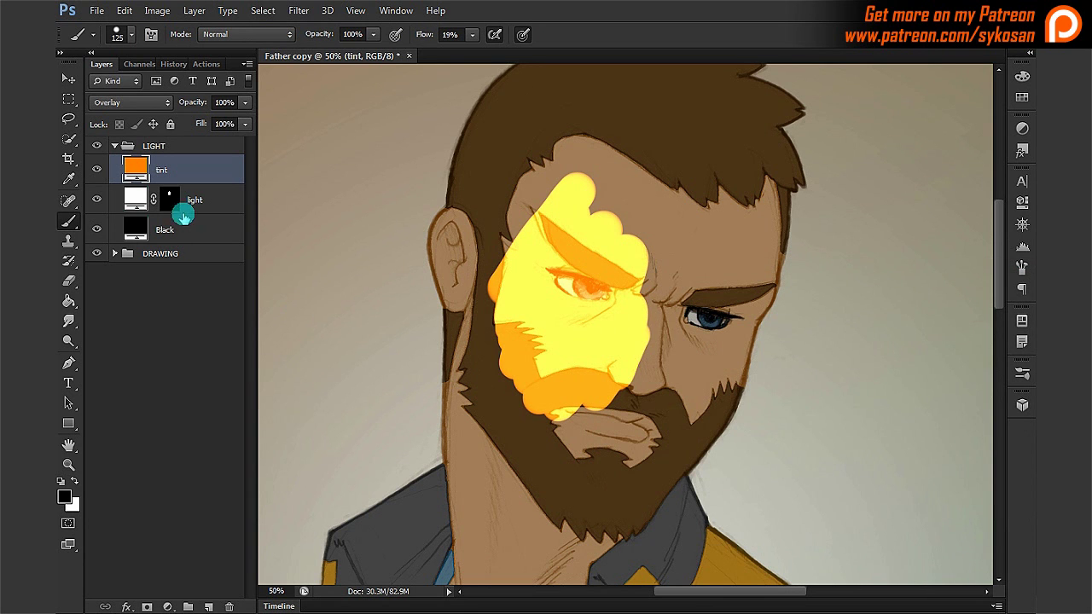
# Try different fill strengths on the light layer and set its fill to 24%.
pyautogui.click(183, 217)
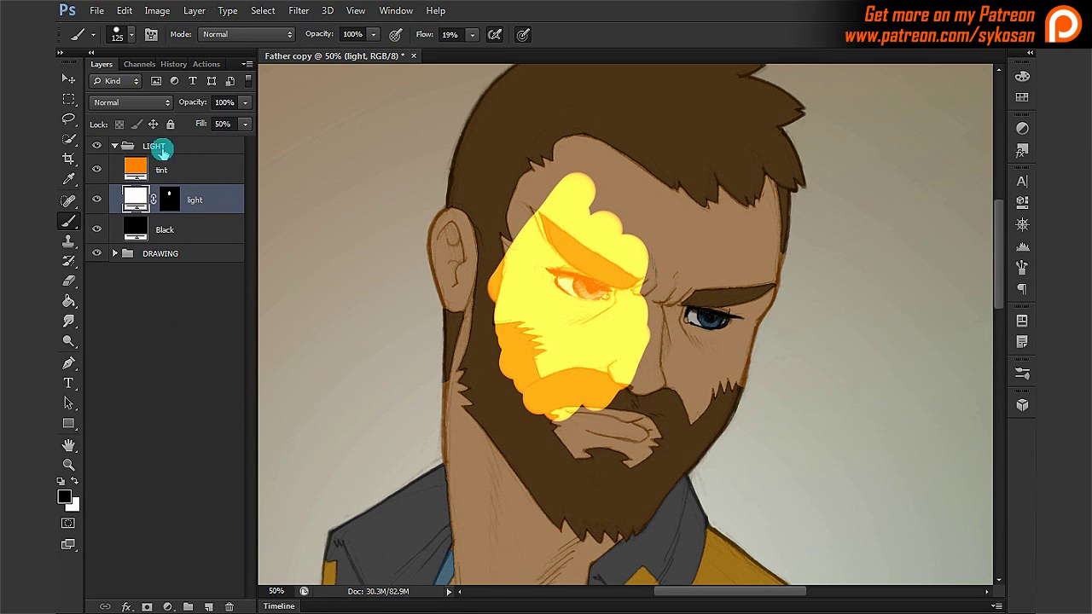
pyautogui.moveTo(245, 123); pyautogui.dragTo(273, 137)
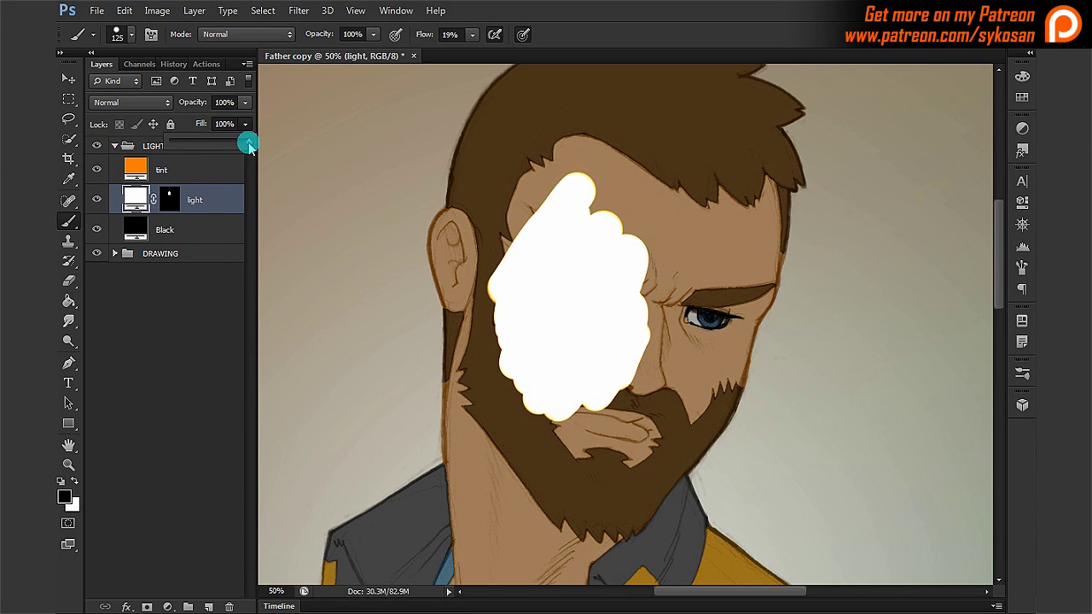
pyautogui.moveTo(247, 141); pyautogui.dragTo(174, 142)
pyautogui.moveTo(132, 181); pyautogui.dragTo(188, 146)
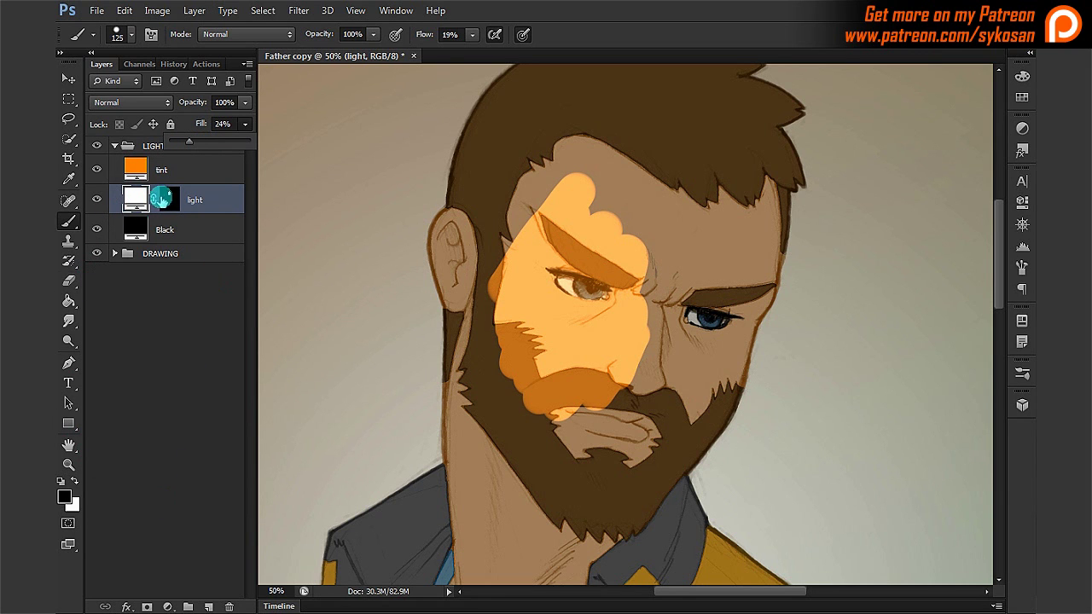
# Extend the light down the temple and beard edge by painting white on the light layer's mask with an 80 px brush.
pyautogui.click(167, 199)
pyautogui.press('x')
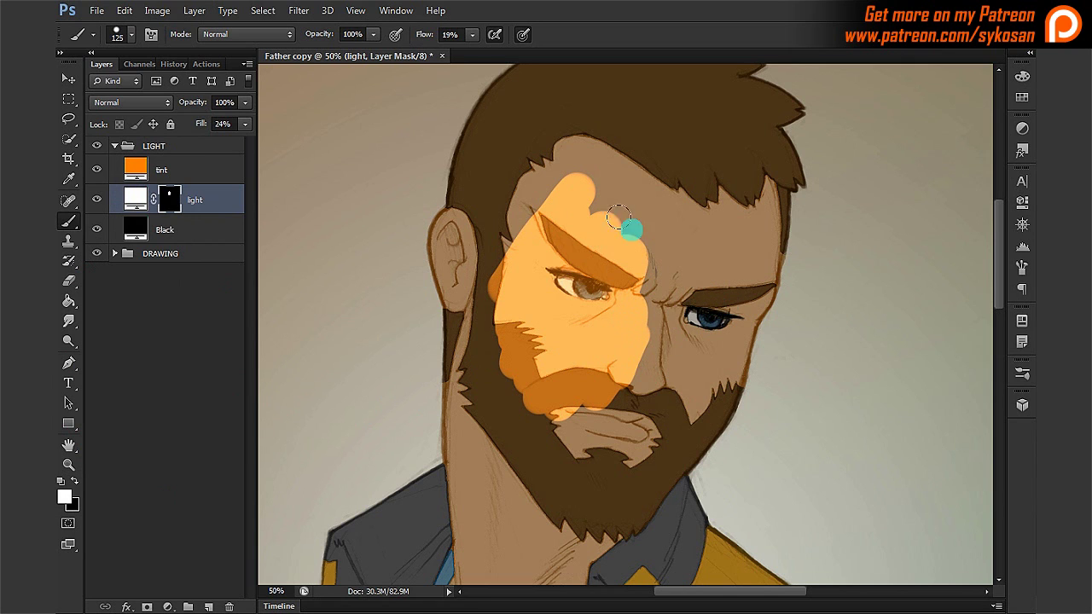
pyautogui.press('[')
pyautogui.press('[')
pyautogui.moveTo(525, 209)
pyautogui.mouseDown()
pyautogui.moveTo(500, 349)
pyautogui.moveTo(532, 415)
pyautogui.moveTo(522, 421)
pyautogui.mouseUp()
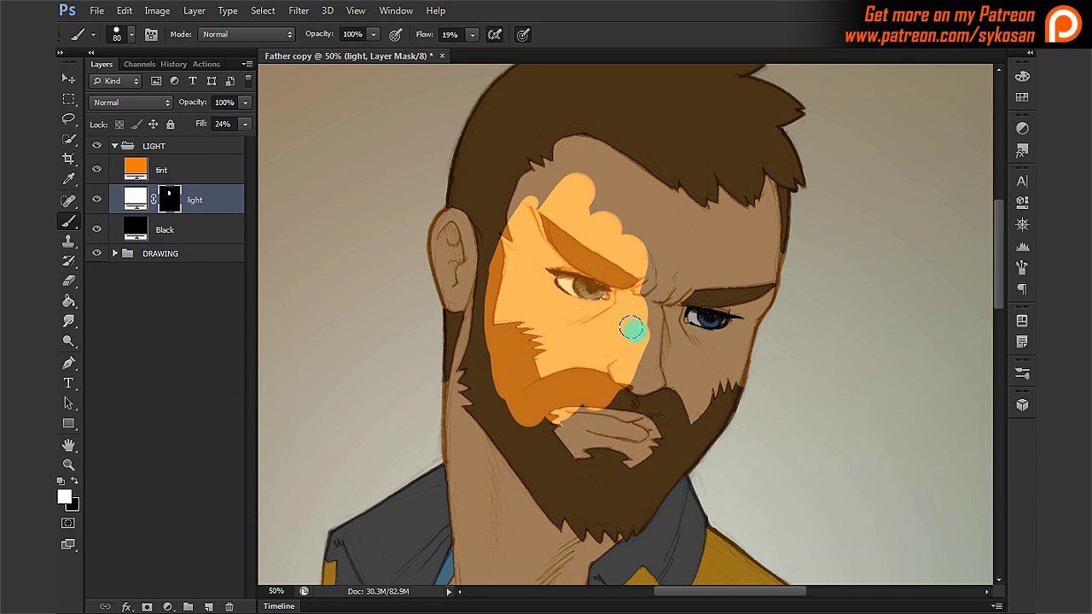
# Paint the light mask over the forehead, hair, ear and beard with varied brush sizes, alternating white and black to carve the shadow edges.
pyautogui.press('x')
pyautogui.moveTo(631, 328)
pyautogui.mouseDown()
pyautogui.moveTo(614, 309)
pyautogui.moveTo(644, 296)
pyautogui.moveTo(636, 371)
pyautogui.moveTo(592, 410)
pyautogui.moveTo(602, 385)
pyautogui.moveTo(605, 426)
pyautogui.moveTo(544, 413)
pyautogui.moveTo(570, 470)
pyautogui.moveTo(531, 439)
pyautogui.moveTo(563, 497)
pyautogui.moveTo(489, 361)
pyautogui.moveTo(451, 227)
pyautogui.moveTo(504, 273)
pyautogui.moveTo(580, 187)
pyautogui.mouseUp()
pyautogui.press('x')
pyautogui.press('x')
pyautogui.press('x')
pyautogui.press(']')
pyautogui.press(']')
pyautogui.press(']')
pyautogui.press(']')
pyautogui.press(']')
pyautogui.press(']')
pyautogui.press(']')
pyautogui.press(']')
pyautogui.moveTo(731, 261)
pyautogui.mouseDown()
pyautogui.moveTo(717, 383)
pyautogui.moveTo(690, 341)
pyautogui.moveTo(557, 276)
pyautogui.moveTo(556, 288)
pyautogui.moveTo(615, 317)
pyautogui.moveTo(678, 271)
pyautogui.moveTo(640, 339)
pyautogui.moveTo(655, 196)
pyautogui.moveTo(615, 201)
pyautogui.moveTo(569, 156)
pyautogui.moveTo(452, 205)
pyautogui.moveTo(492, 230)
pyautogui.moveTo(457, 192)
pyautogui.moveTo(413, 298)
pyautogui.moveTo(434, 237)
pyautogui.moveTo(425, 253)
pyautogui.moveTo(661, 135)
pyautogui.moveTo(649, 145)
pyautogui.moveTo(713, 165)
pyautogui.moveTo(707, 182)
pyautogui.moveTo(625, 169)
pyautogui.moveTo(740, 220)
pyautogui.moveTo(713, 205)
pyautogui.moveTo(704, 258)
pyautogui.moveTo(671, 174)
pyautogui.moveTo(744, 265)
pyautogui.moveTo(703, 247)
pyautogui.moveTo(715, 307)
pyautogui.moveTo(705, 299)
pyautogui.moveTo(688, 321)
pyautogui.moveTo(662, 307)
pyautogui.moveTo(704, 340)
pyautogui.moveTo(687, 395)
pyautogui.moveTo(672, 373)
pyautogui.moveTo(672, 410)
pyautogui.moveTo(690, 328)
pyautogui.mouseUp()
pyautogui.press('[')
pyautogui.press('[')
pyautogui.press('[')
pyautogui.press('x')
pyautogui.press('[')
pyautogui.press('[')
pyautogui.press('[')
pyautogui.press('[')
pyautogui.press('[')
pyautogui.press('x')
pyautogui.press(']')
pyautogui.press(']')
pyautogui.press('x')
pyautogui.press('[')
pyautogui.press('[')
pyautogui.press('[')
pyautogui.press('[')
pyautogui.press('[')
pyautogui.press('x')
pyautogui.press(']')
pyautogui.moveTo(641, 281)
pyautogui.mouseDown()
pyautogui.moveTo(670, 298)
pyautogui.moveTo(683, 286)
pyautogui.moveTo(683, 298)
pyautogui.moveTo(701, 273)
pyautogui.moveTo(721, 300)
pyautogui.mouseUp()
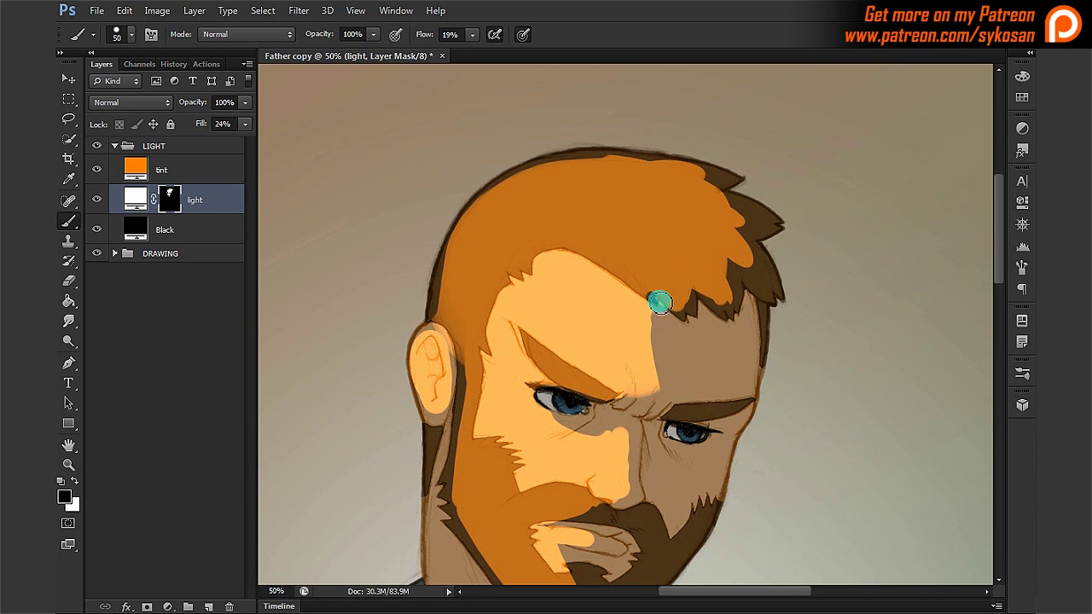
# Refine the shadow shapes under the lit eye, along the nose and around the moustache and chin with a 50 px brush on the light mask.
pyautogui.press('x')
pyautogui.scroll(-3, 760, 405)
pyautogui.moveTo(664, 269)
pyautogui.mouseDown()
pyautogui.moveTo(651, 225)
pyautogui.moveTo(641, 268)
pyautogui.mouseUp()
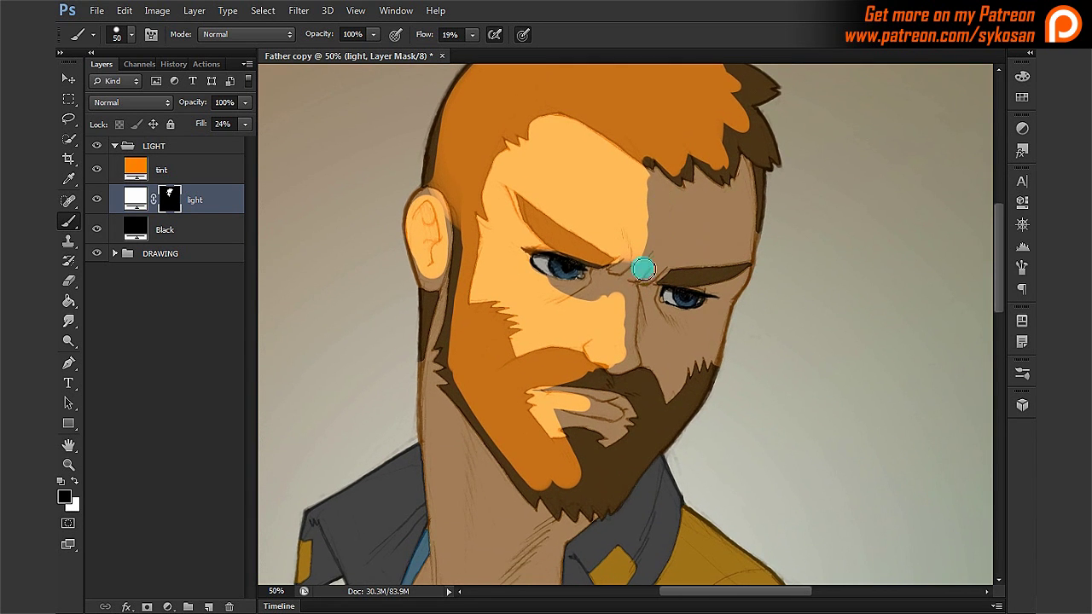
pyautogui.moveTo(568, 295)
pyautogui.mouseDown()
pyautogui.moveTo(593, 281)
pyautogui.moveTo(653, 312)
pyautogui.moveTo(617, 383)
pyautogui.moveTo(555, 392)
pyautogui.moveTo(614, 417)
pyautogui.moveTo(592, 438)
pyautogui.mouseUp()
pyautogui.press('x')
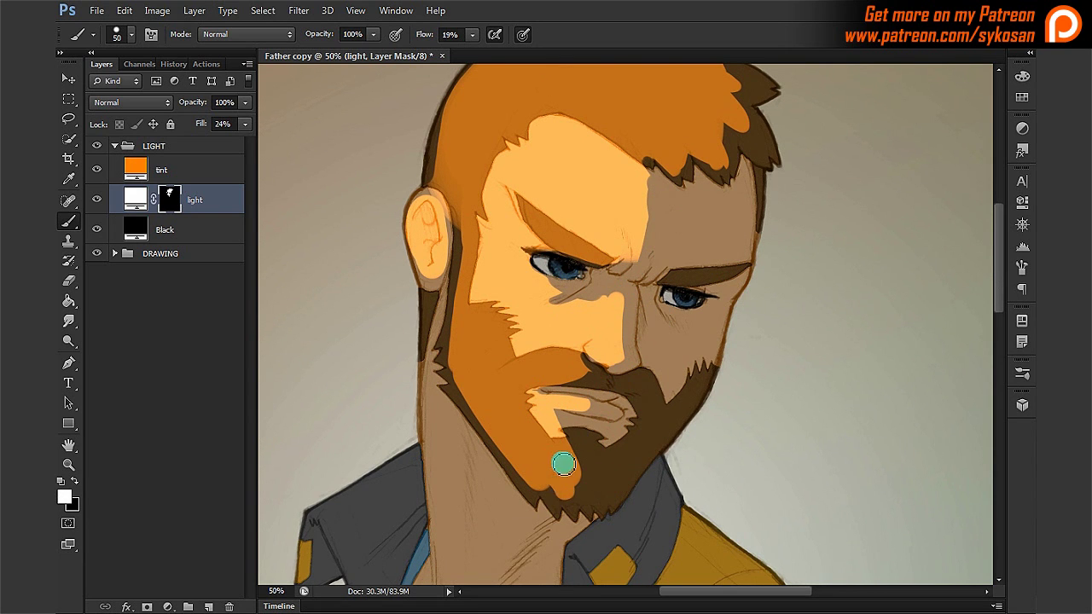
pyautogui.moveTo(760, 326); pyautogui.dragTo(749, 376)
pyautogui.press('x')
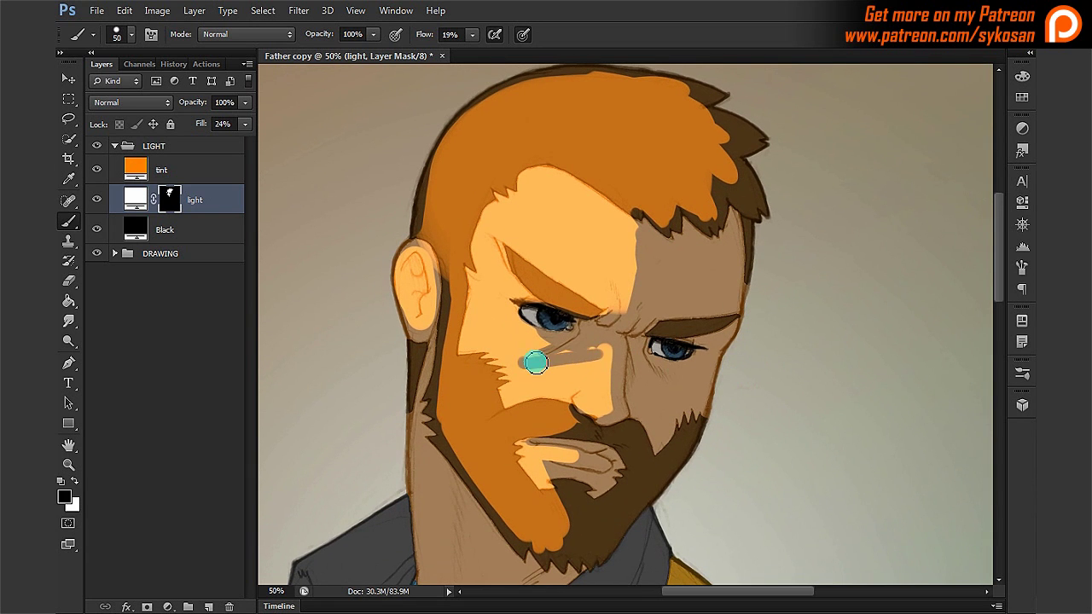
pyautogui.press('x')
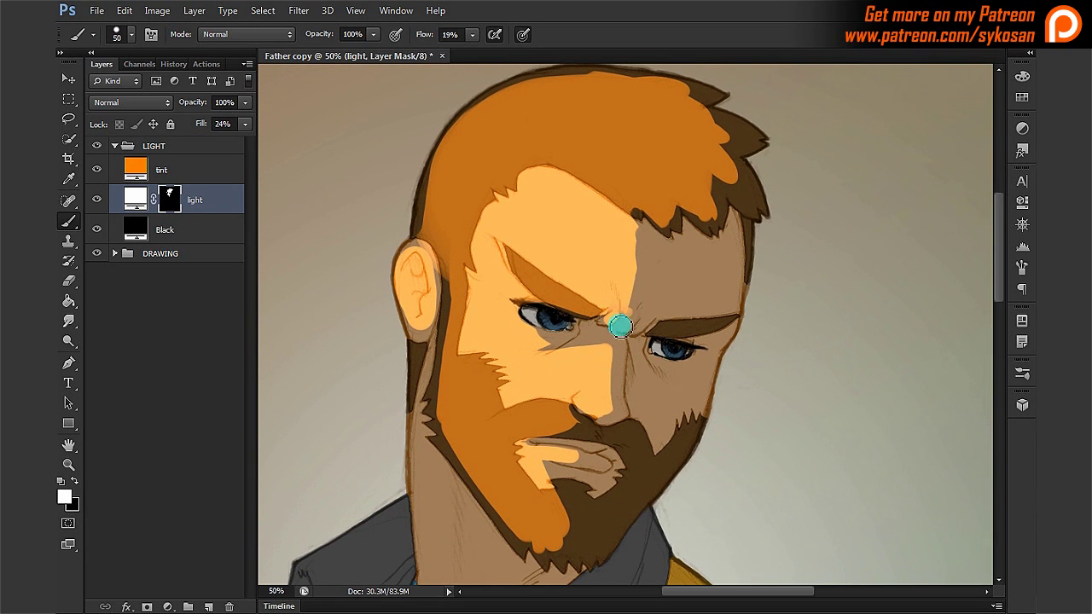
# Paint light into the white of the lit eye and touch up the brow crease on the light layer's mask.
pyautogui.hotkey('ctrl', '-')
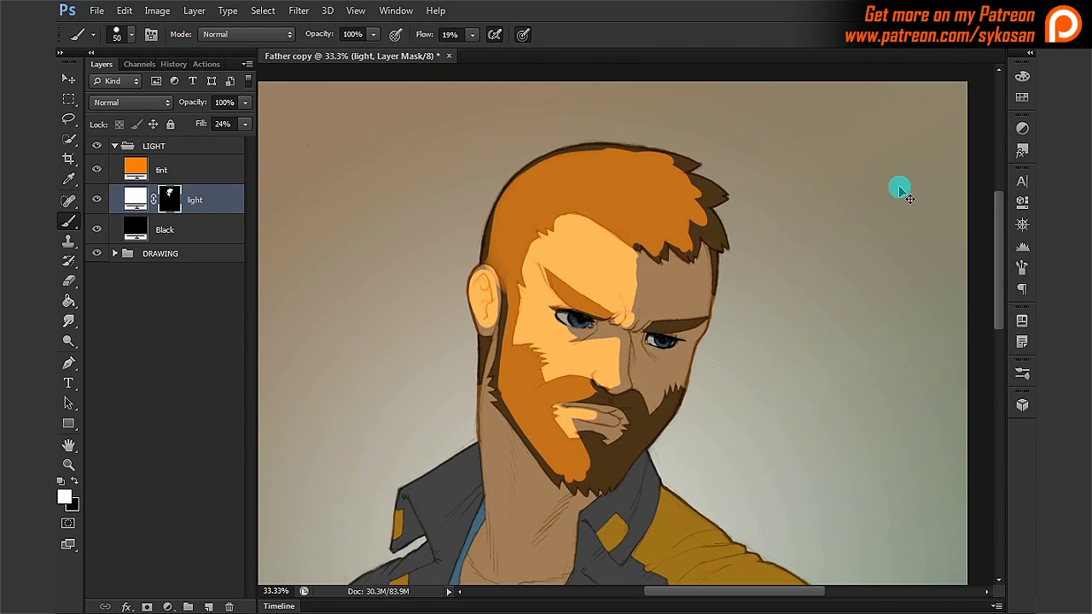
pyautogui.hotkey('ctrl', '+')
pyautogui.press('x')
pyautogui.press('x')
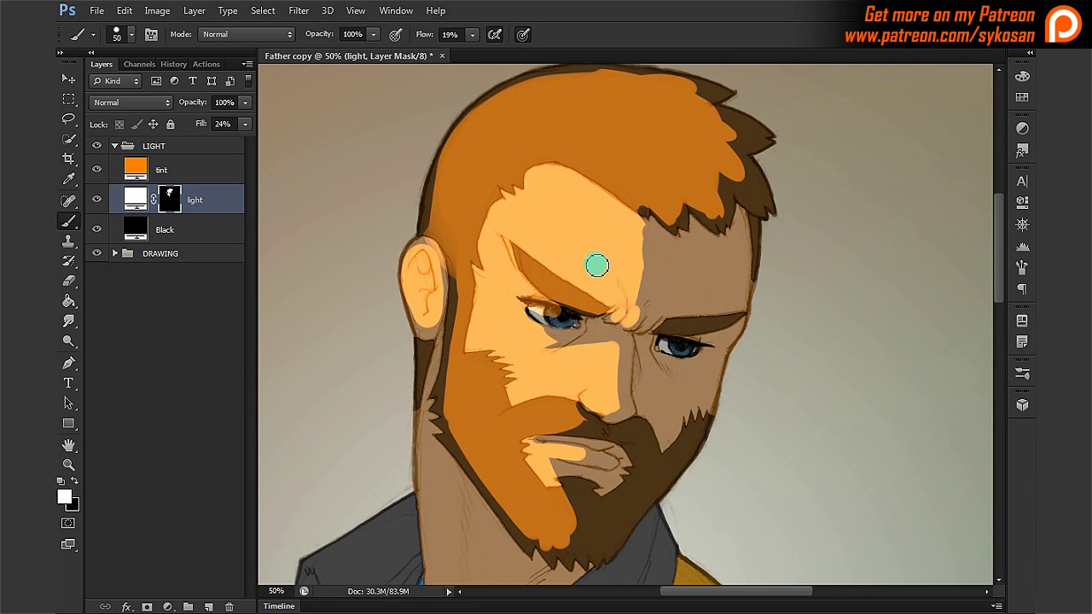
pyautogui.press('x')
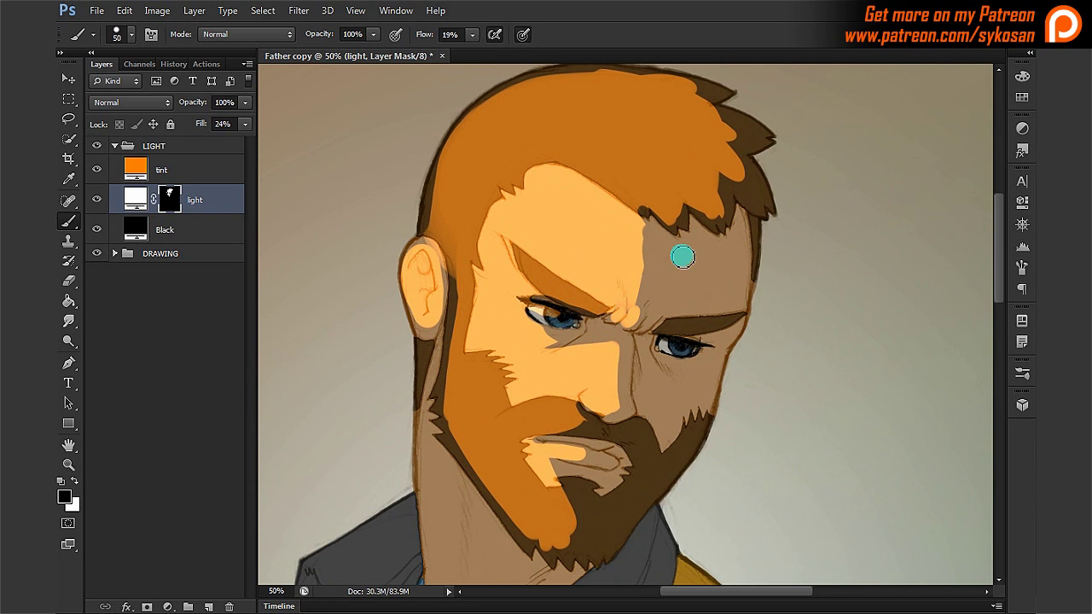
pyautogui.scroll(-2, 683, 251)
pyautogui.hscroll(-2, 683, 251)
pyautogui.hotkey('ctrl', '-')
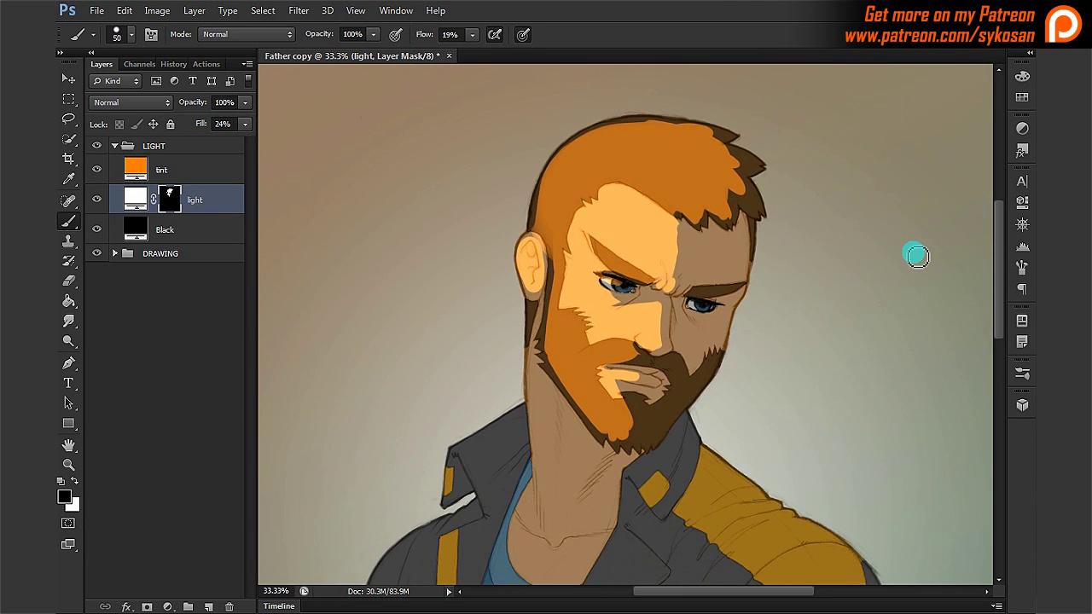
# Collapse the LIGHT group and hide it so only the flat-coloured drawing shows.
pyautogui.hotkey('ctrl', '+')
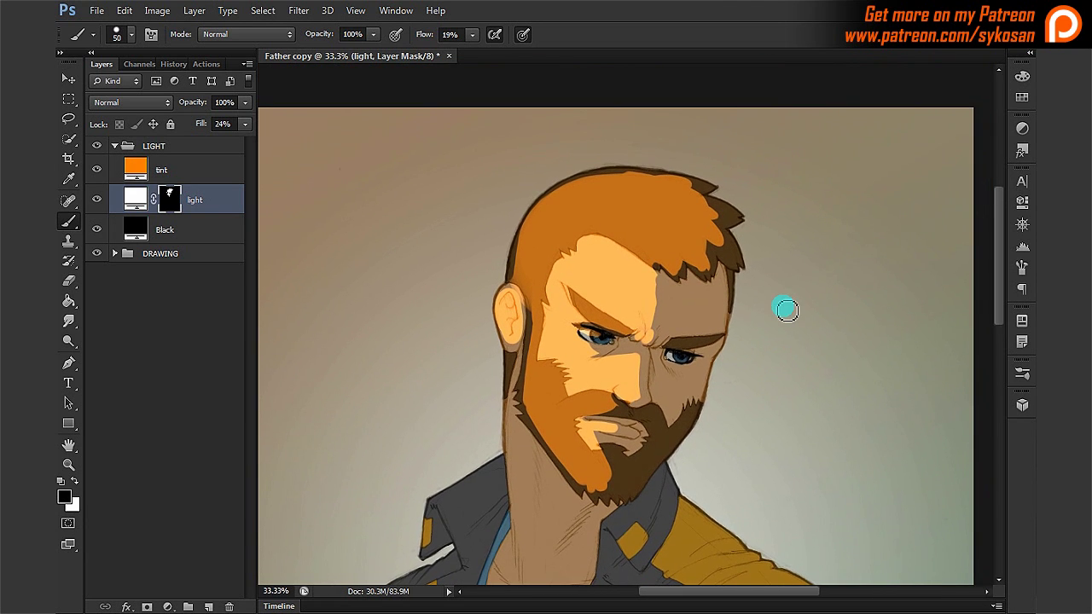
pyautogui.scroll(-2, 780, 293)
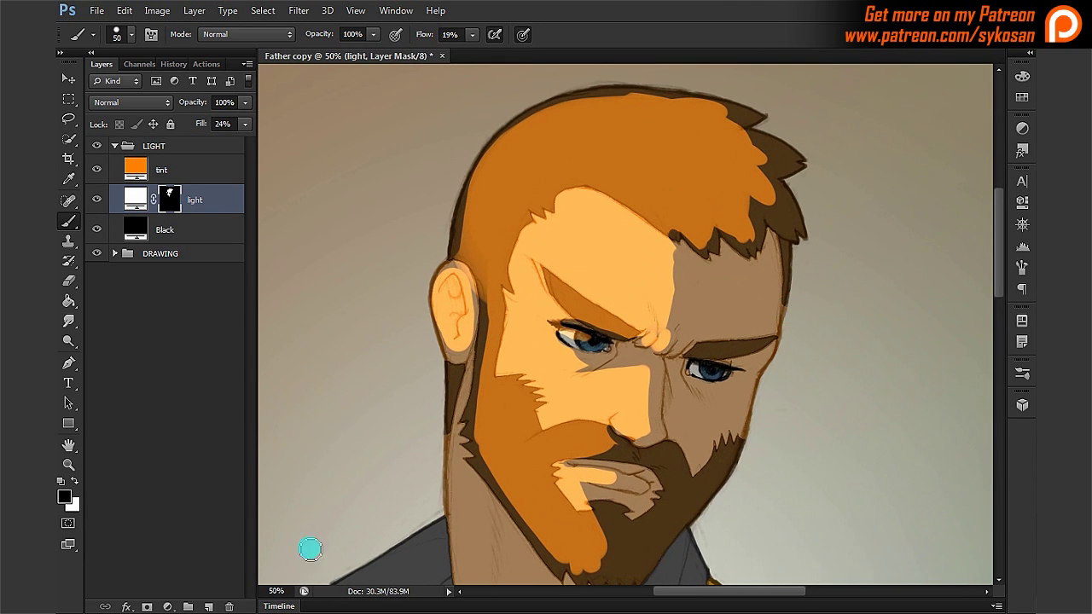
pyautogui.click(197, 181)
pyautogui.click(195, 224)
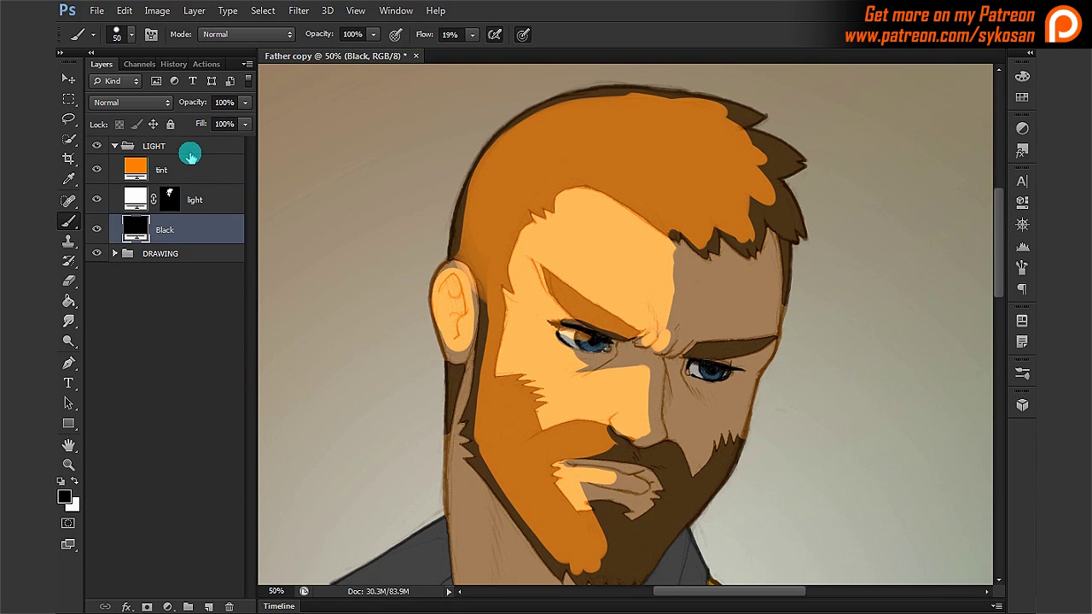
pyautogui.click(189, 153)
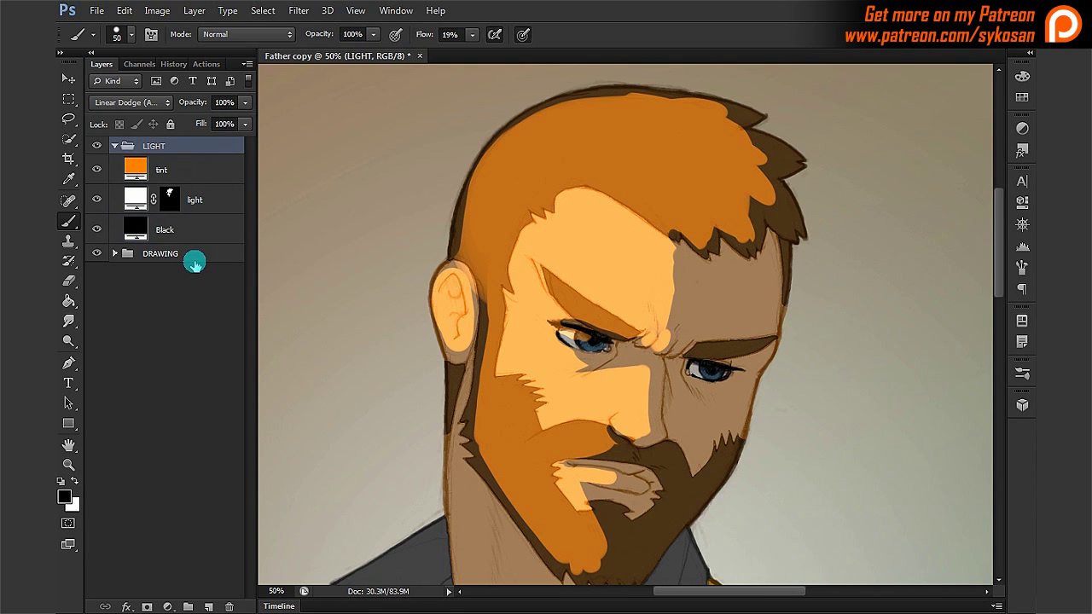
pyautogui.click(114, 146)
pyautogui.click(97, 146)
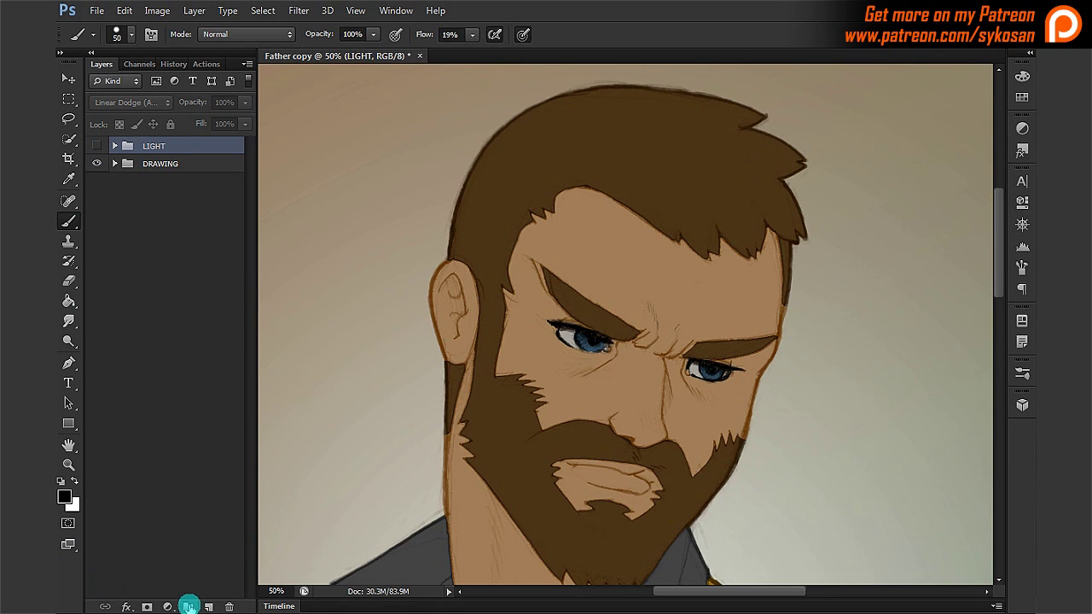
# Create a new layer group above LIGHT and name it LIGHT2.
pyautogui.click(188, 607)
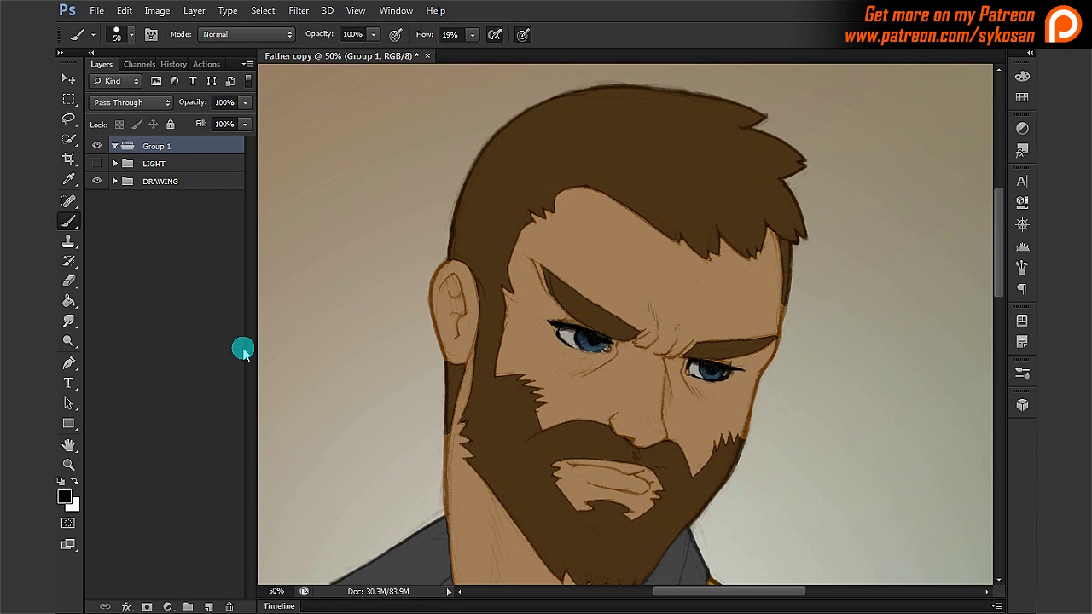
pyautogui.doubleClick(154, 146)
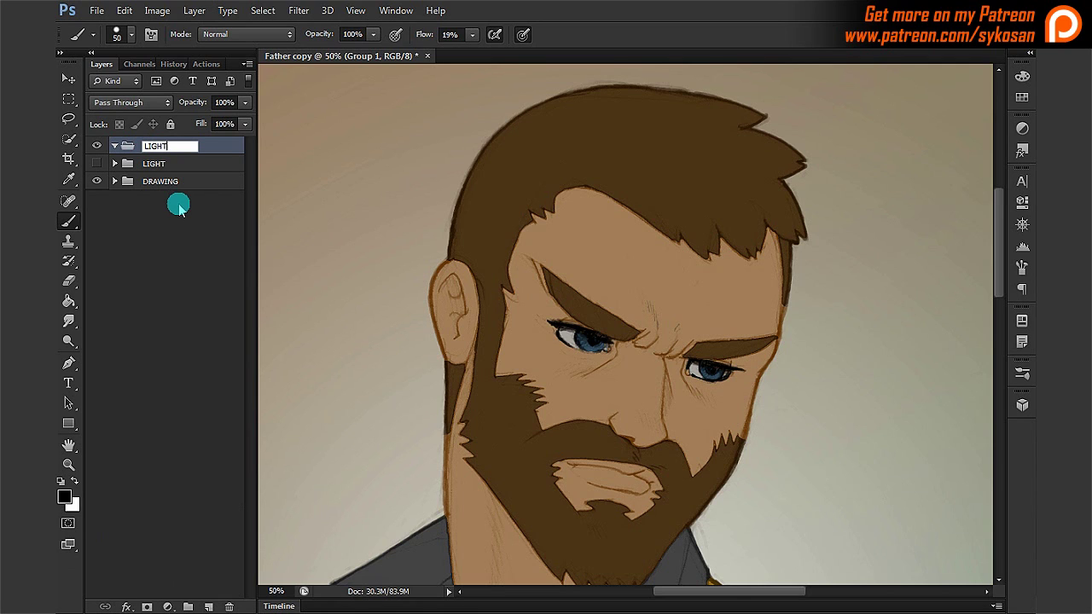
pyautogui.press('Return')
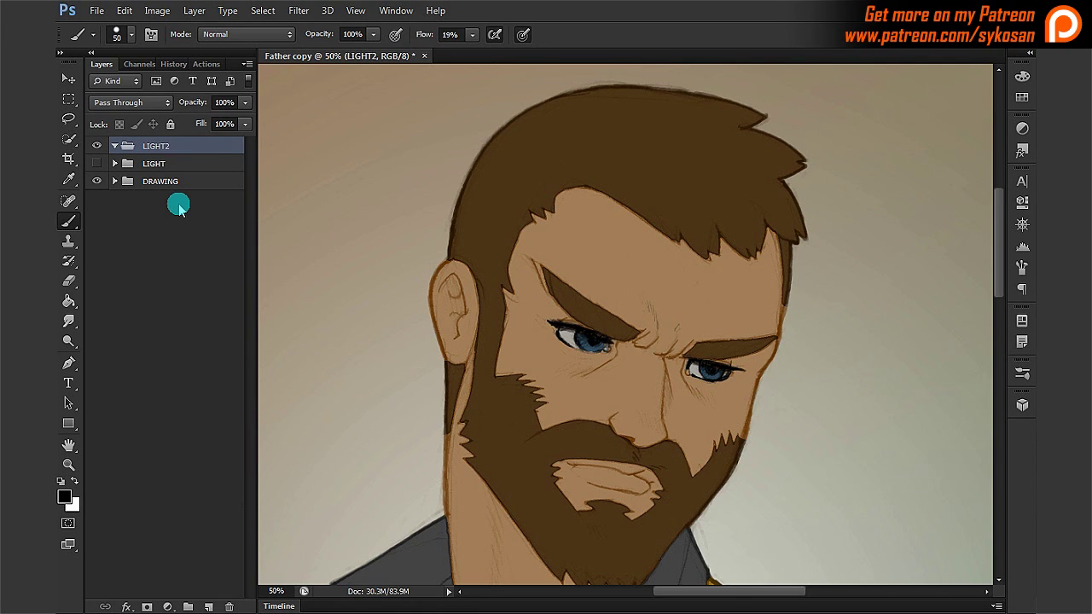
pyautogui.click(115, 146)
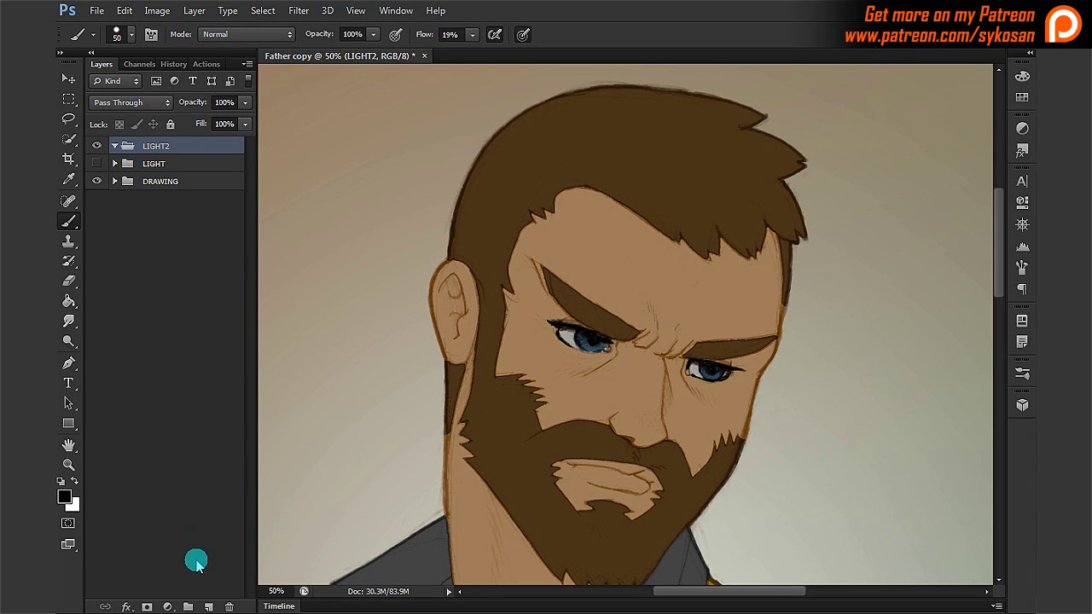
# Add a black (000000) solid colour fill layer inside the LIGHT2 group and delete its layer mask.
pyautogui.click(168, 606)
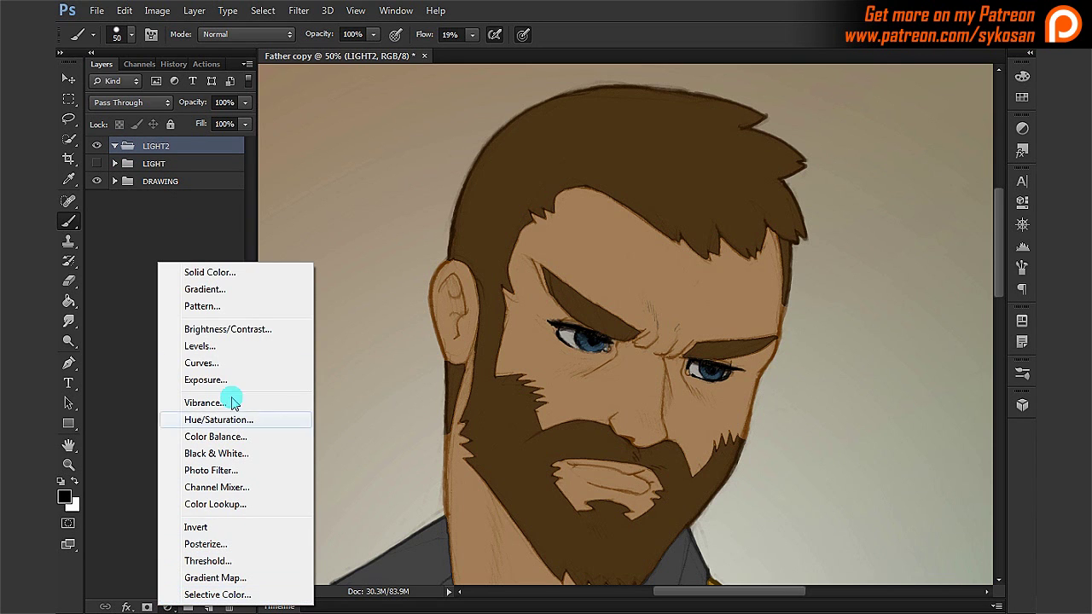
pyautogui.click(237, 281)
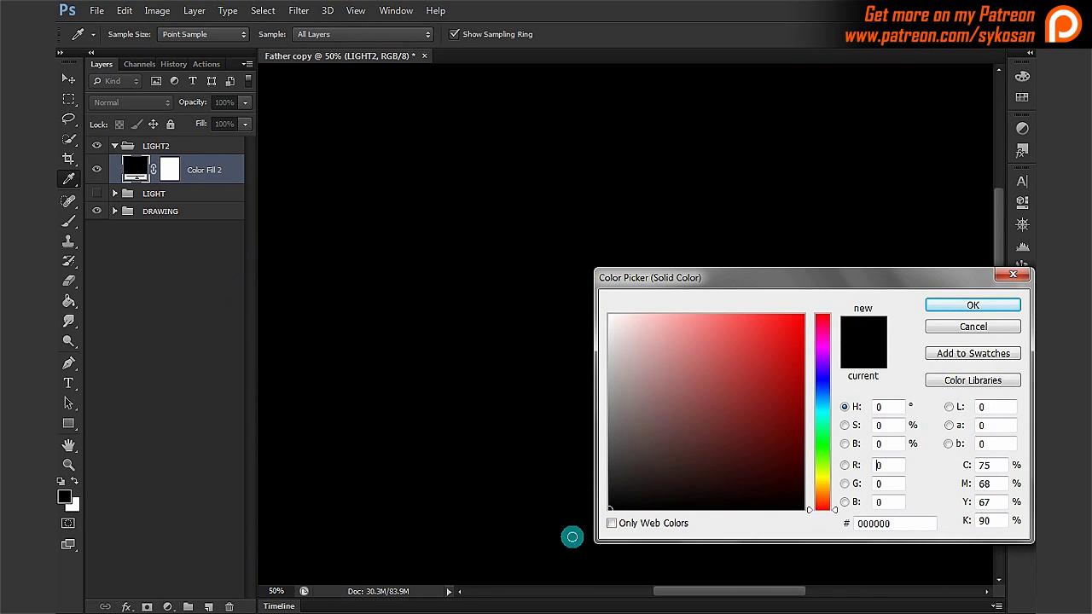
pyautogui.press('Return')
pyautogui.press('b')
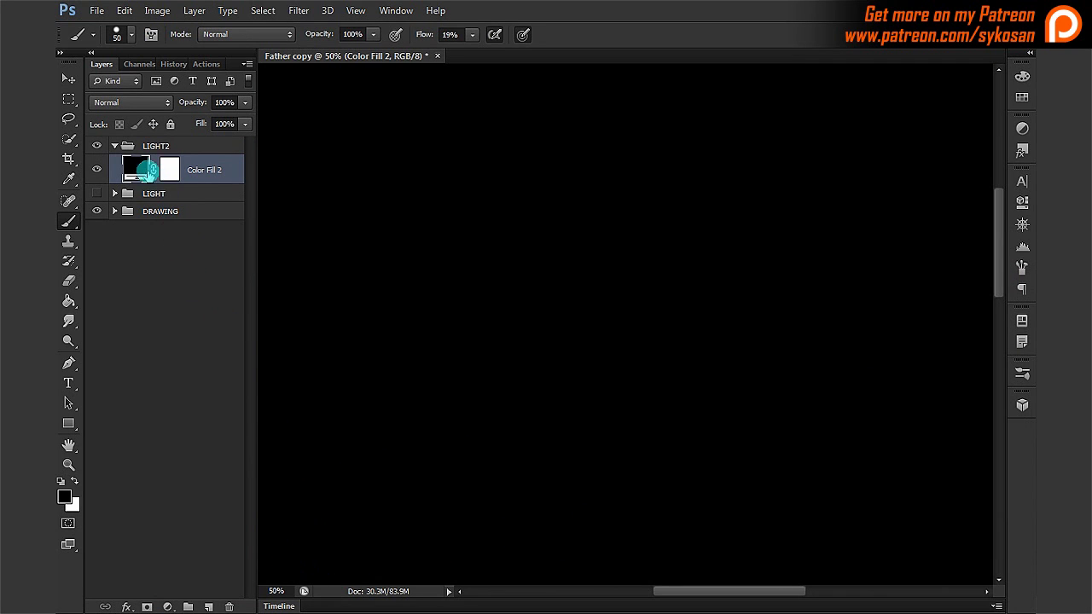
pyautogui.click(170, 170)
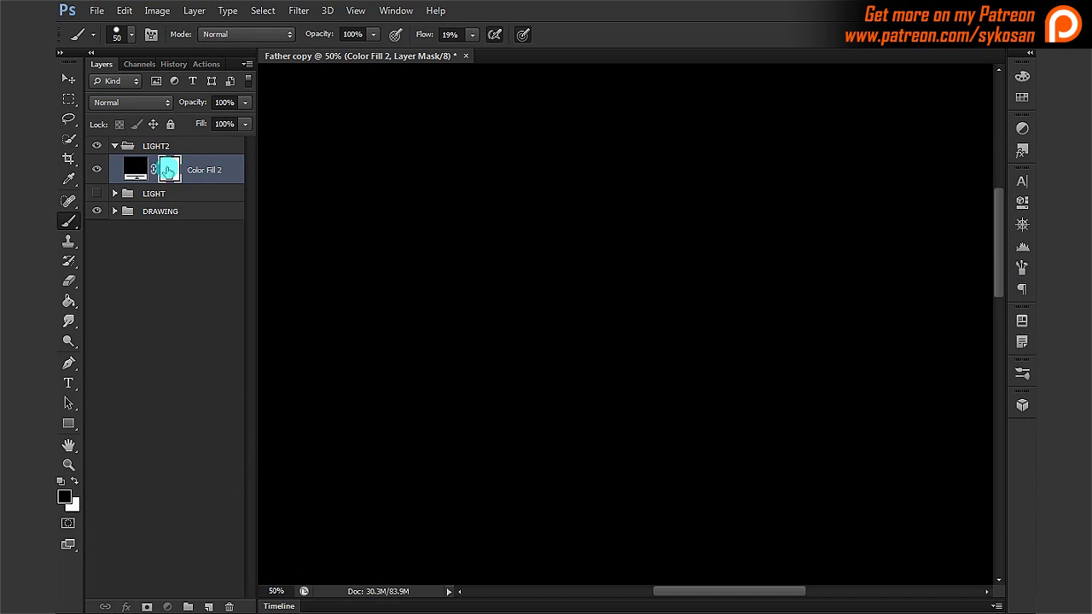
pyautogui.moveTo(171, 167); pyautogui.dragTo(229, 607)
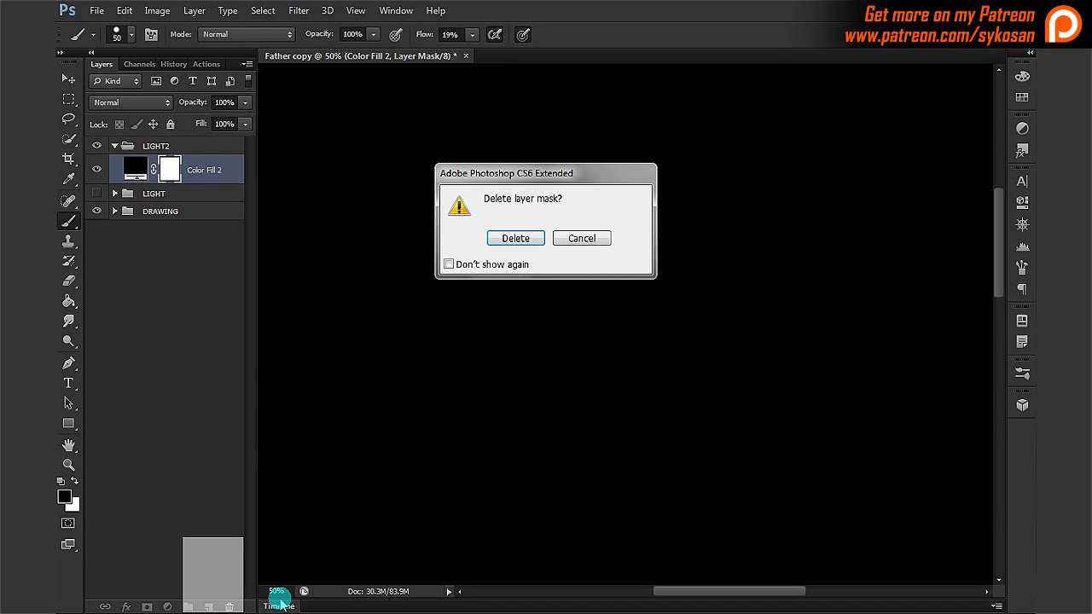
pyautogui.click(537, 241)
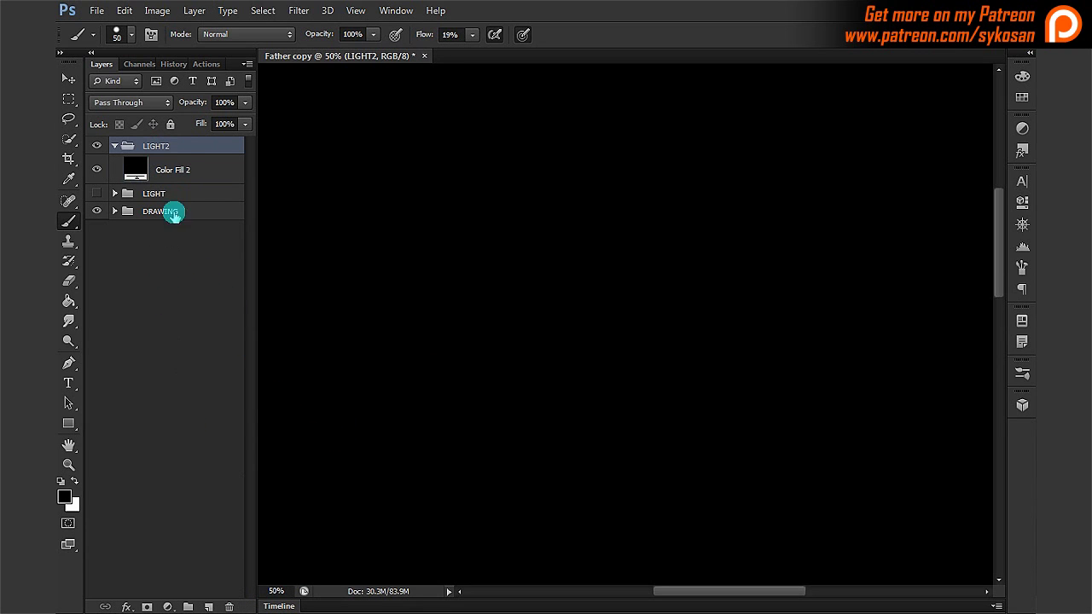
# Set the blend mode of the LIGHT2 group to Linear Dodge (Add).
pyautogui.click(168, 169)
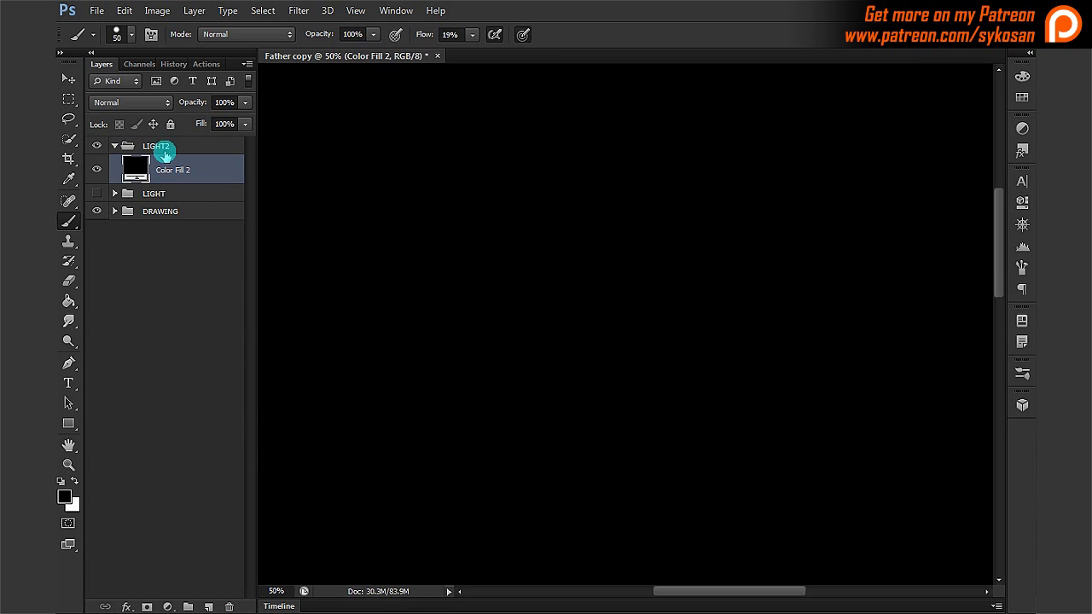
pyautogui.click(162, 147)
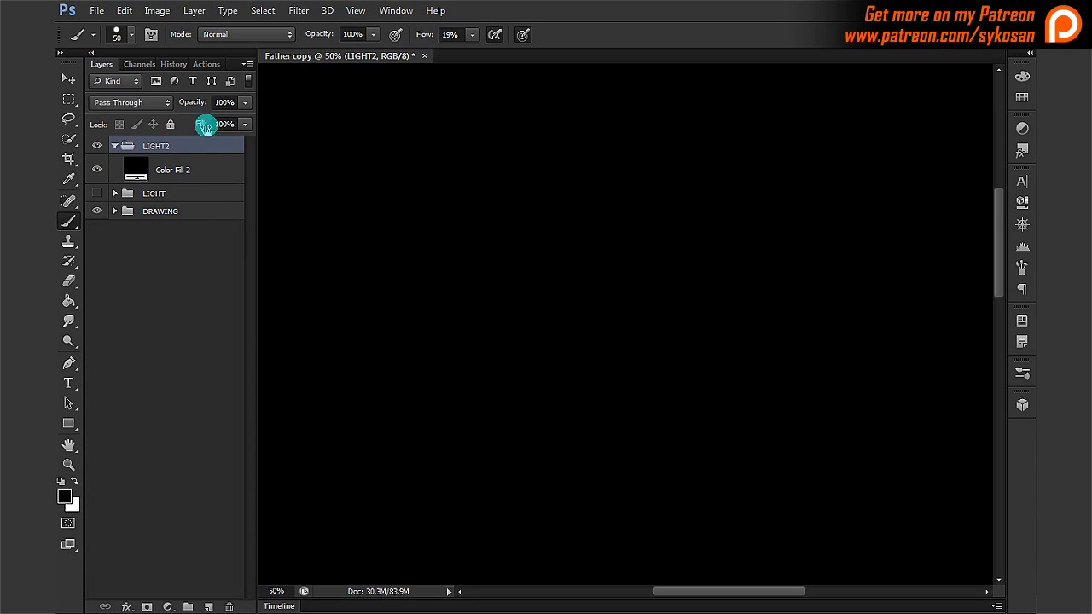
pyautogui.click(147, 103)
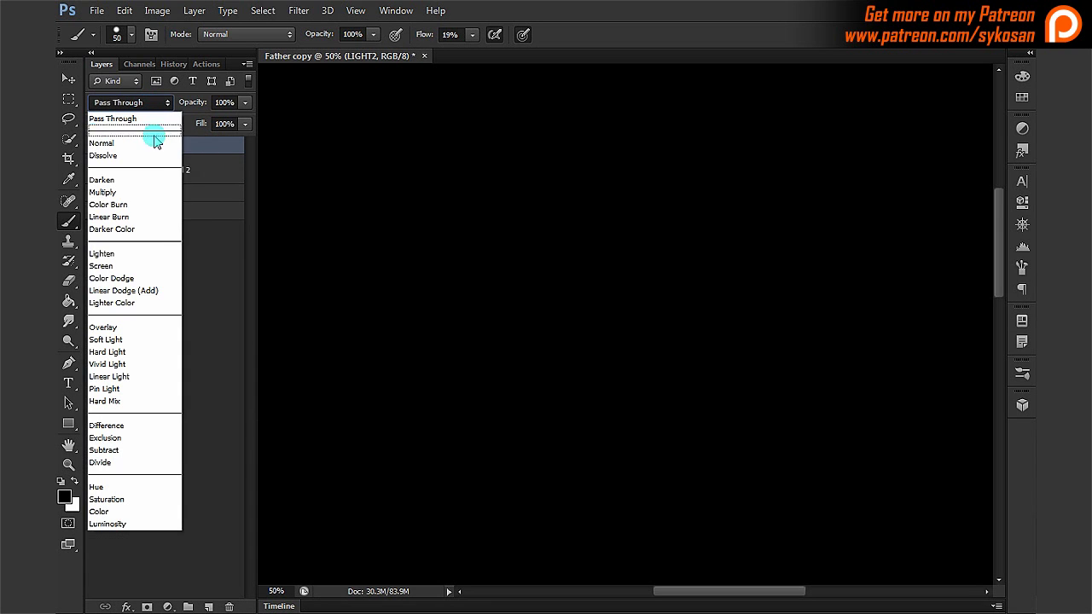
pyautogui.click(161, 291)
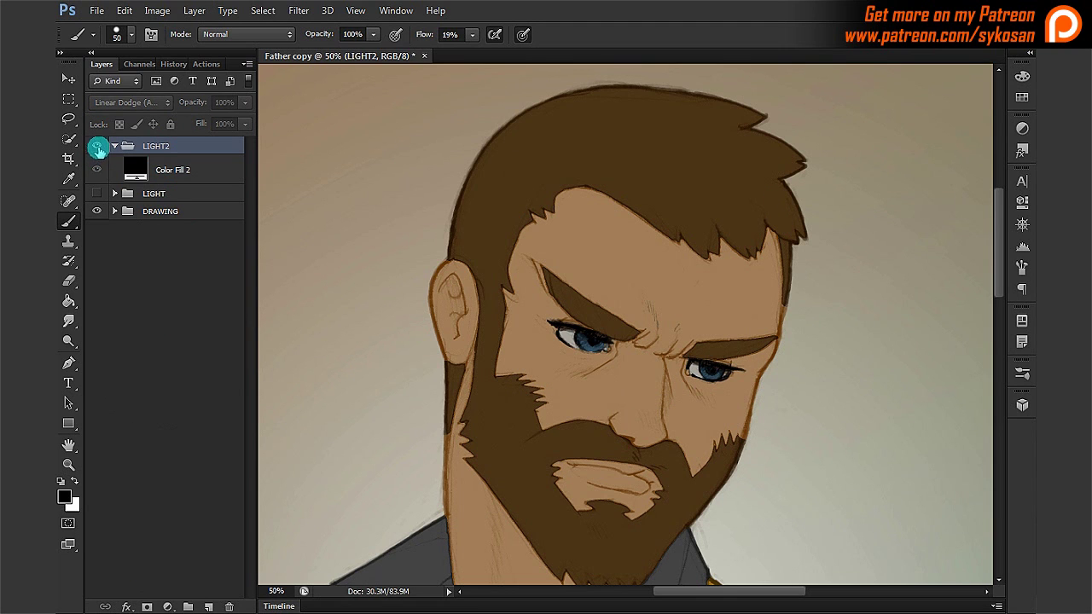
# Duplicate the black fill layer in LIGHT2 and change the copy's fill colour to white.
pyautogui.click(163, 171)
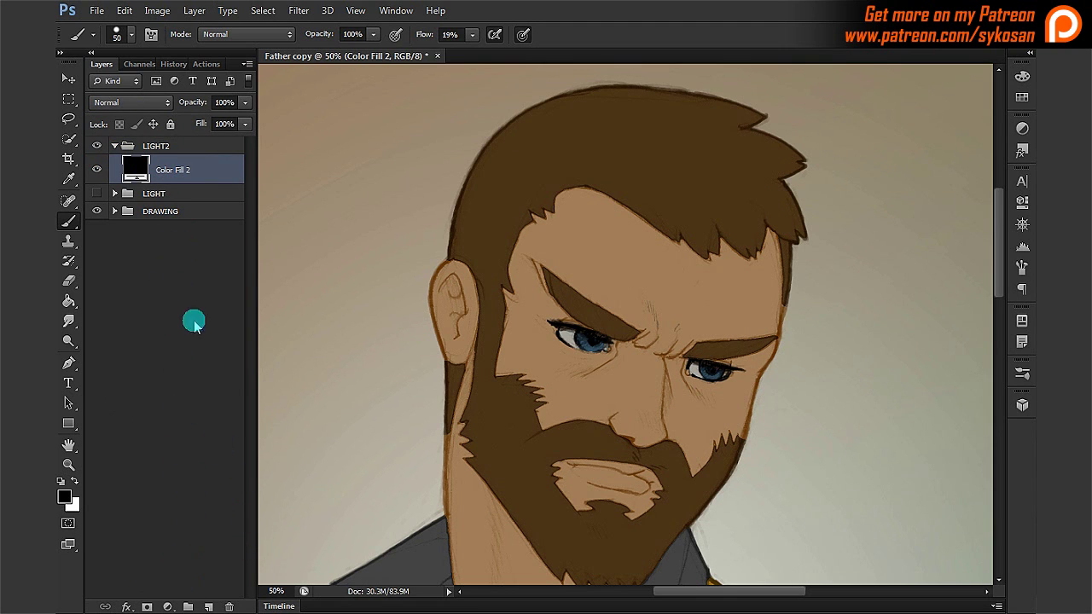
pyautogui.moveTo(187, 171); pyautogui.dragTo(209, 607)
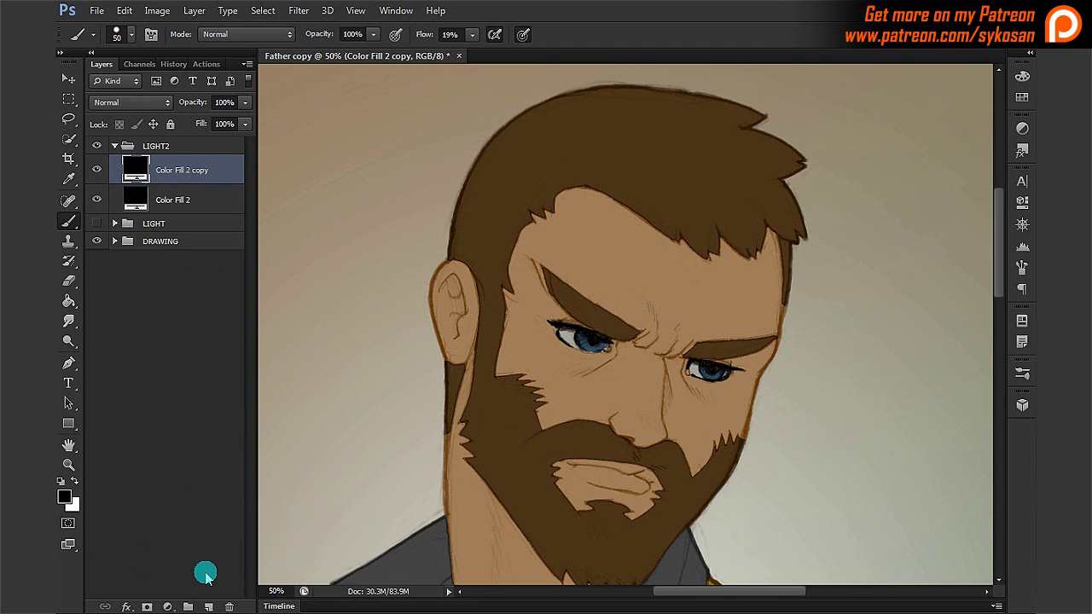
pyautogui.doubleClick(134, 165)
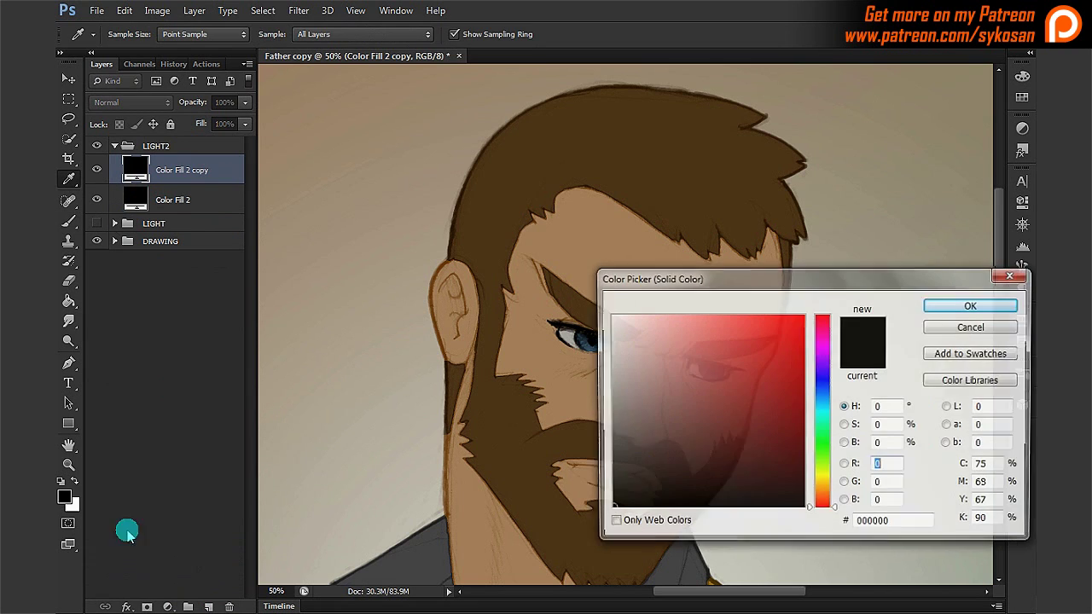
pyautogui.click(726, 385)
pyautogui.click(960, 307)
pyautogui.press('b')
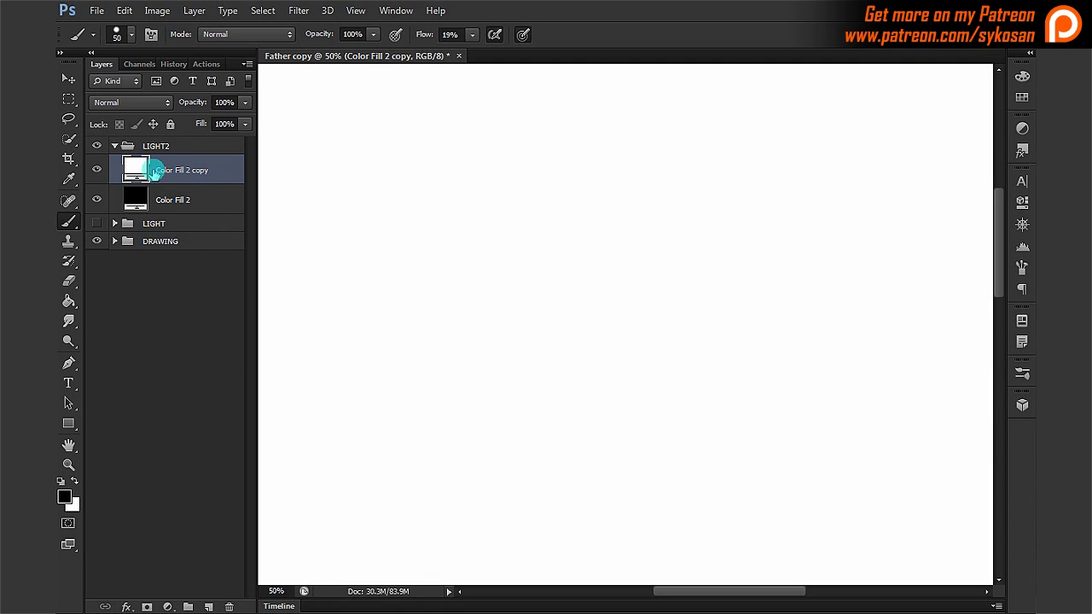
# Add a layer mask to the white fill layer and fill the mask with black using the Paint Bucket.
pyautogui.click(68, 118)
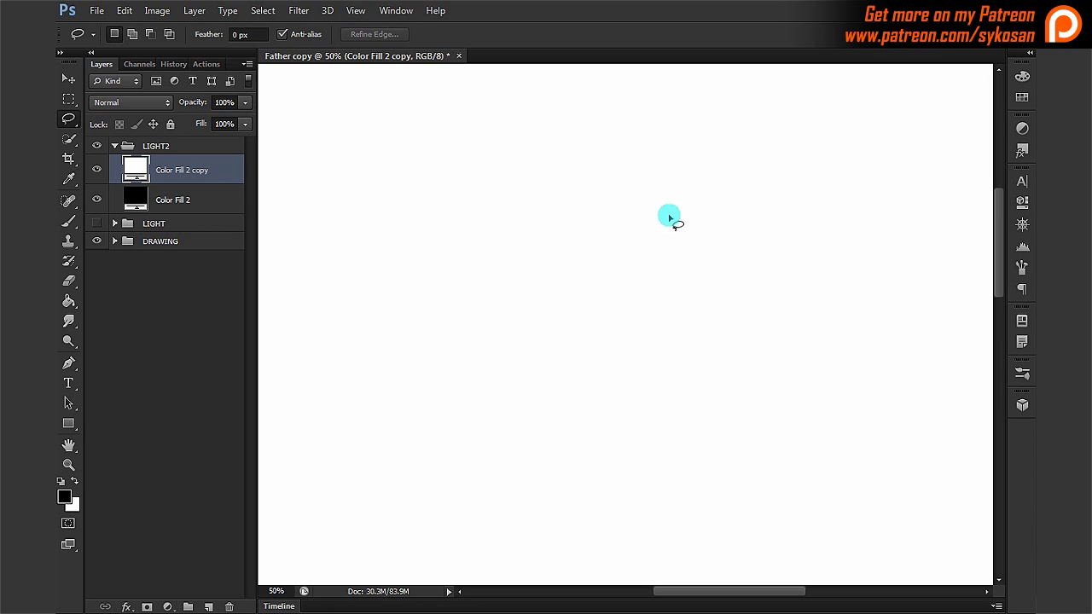
pyautogui.click(146, 606)
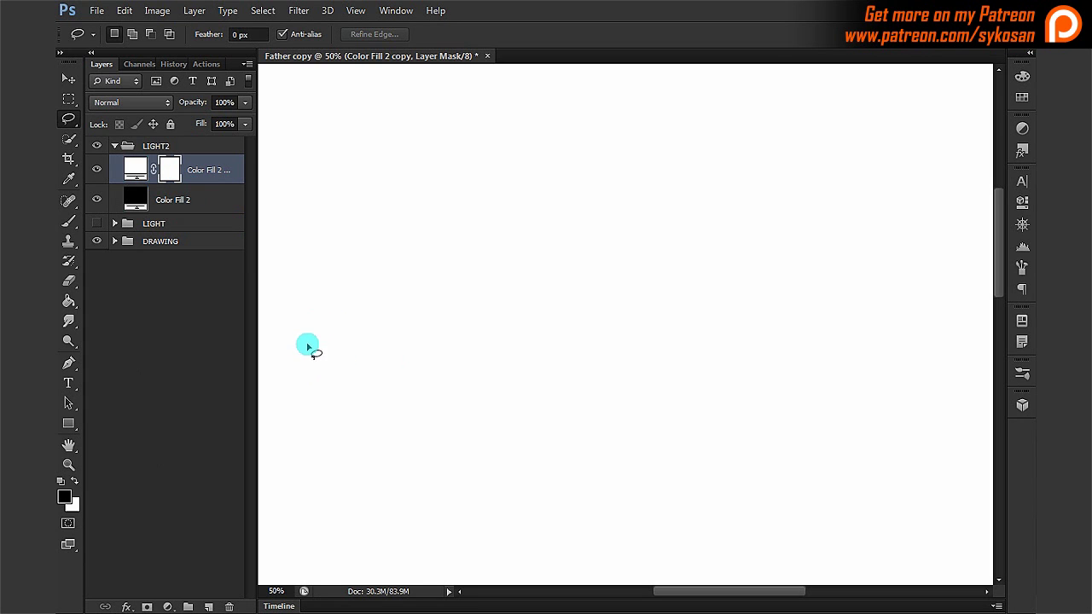
pyautogui.click(69, 300)
pyautogui.click(640, 385)
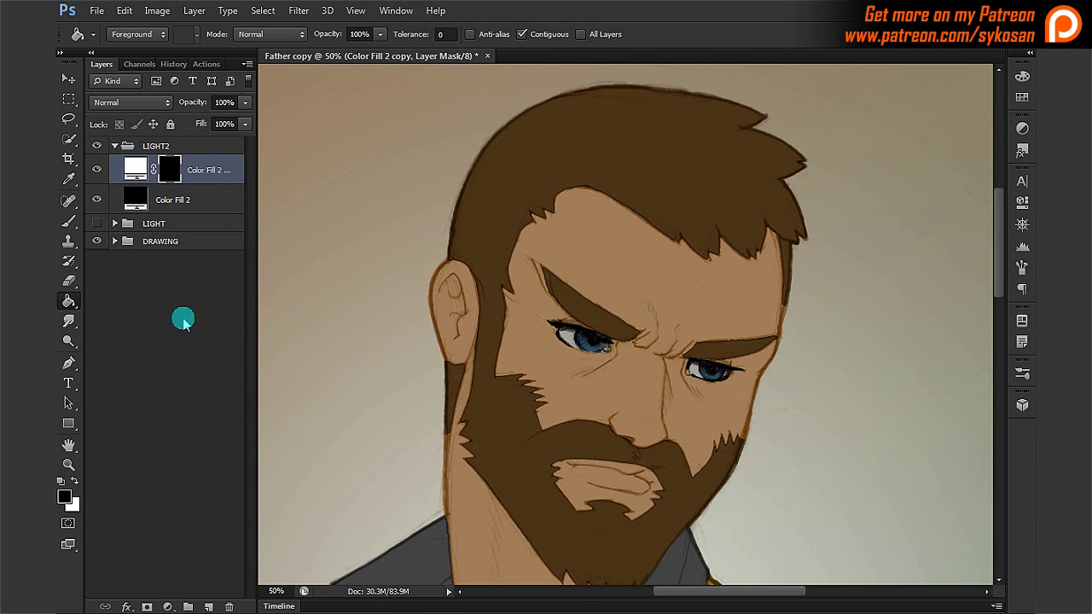
# Paint a white patch over the cheek and beard edge on the white fill layer's mask with a 50 px brush.
pyautogui.click(69, 219)
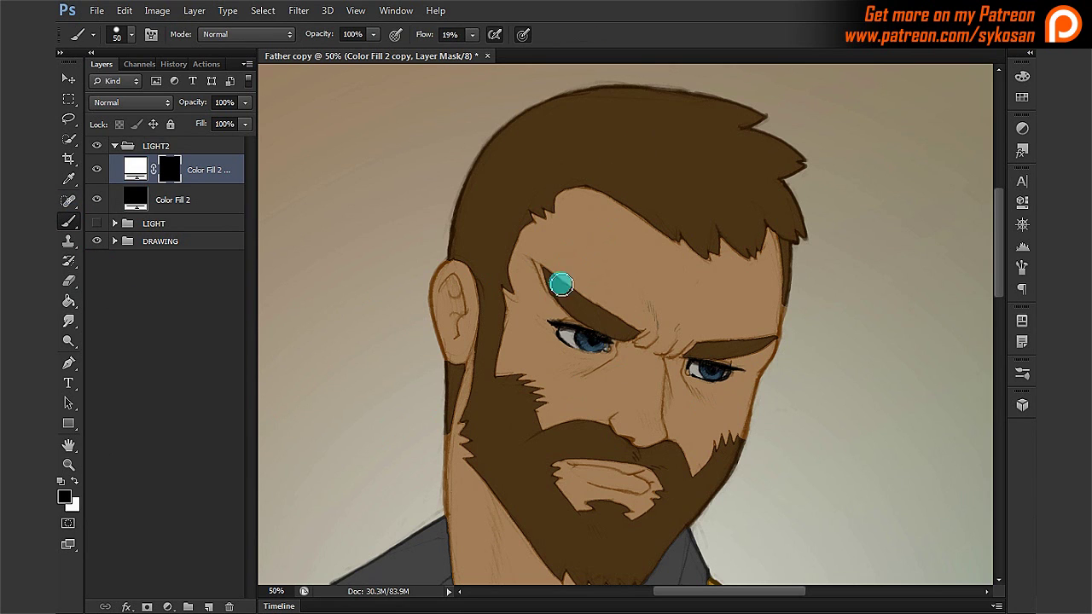
pyautogui.press('x')
pyautogui.moveTo(532, 335)
pyautogui.mouseDown()
pyautogui.moveTo(536, 409)
pyautogui.moveTo(591, 431)
pyautogui.moveTo(566, 380)
pyautogui.moveTo(517, 366)
pyautogui.moveTo(514, 442)
pyautogui.moveTo(519, 422)
pyautogui.moveTo(553, 454)
pyautogui.moveTo(617, 441)
pyautogui.moveTo(558, 478)
pyautogui.moveTo(605, 383)
pyautogui.moveTo(584, 377)
pyautogui.moveTo(541, 385)
pyautogui.moveTo(490, 438)
pyautogui.moveTo(486, 407)
pyautogui.mouseUp()
pyautogui.press('x')
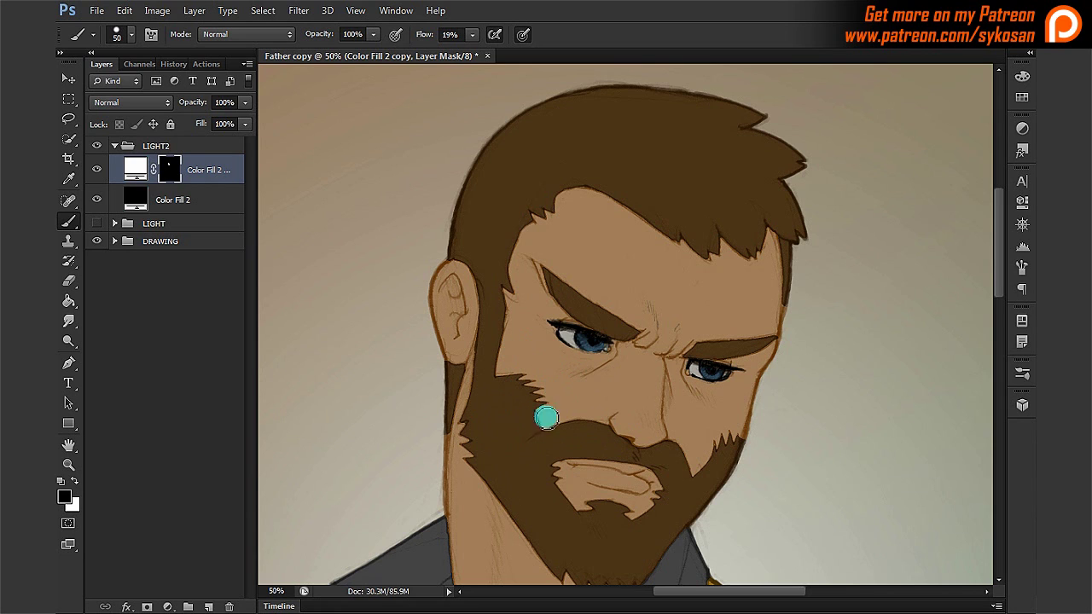
pyautogui.click(236, 168)
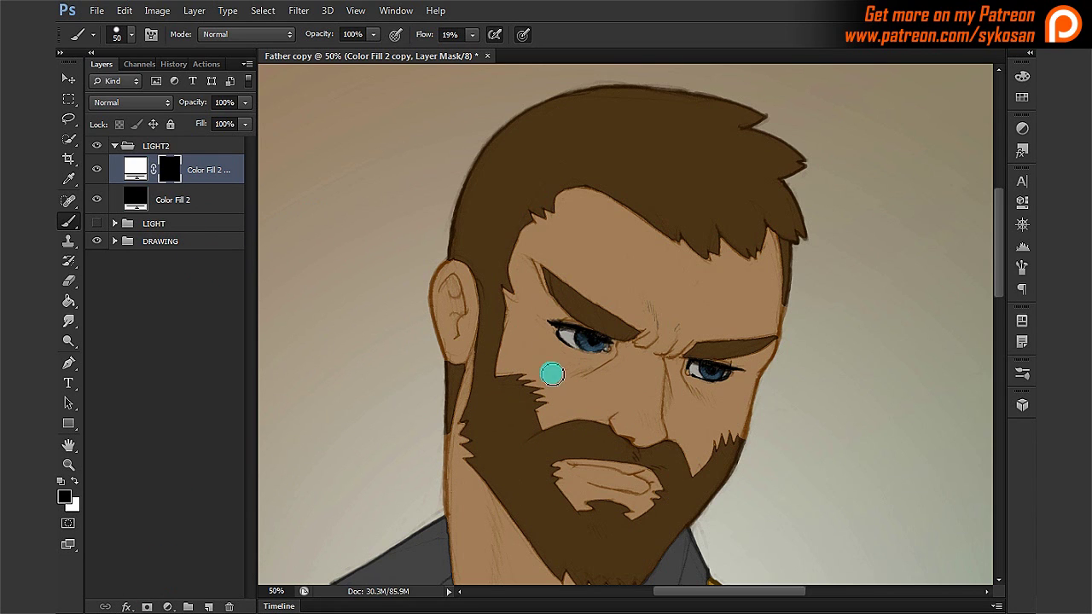
pyautogui.moveTo(536, 359)
pyautogui.mouseDown()
pyautogui.moveTo(510, 422)
pyautogui.moveTo(555, 387)
pyautogui.moveTo(548, 457)
pyautogui.moveTo(573, 448)
pyautogui.mouseUp()
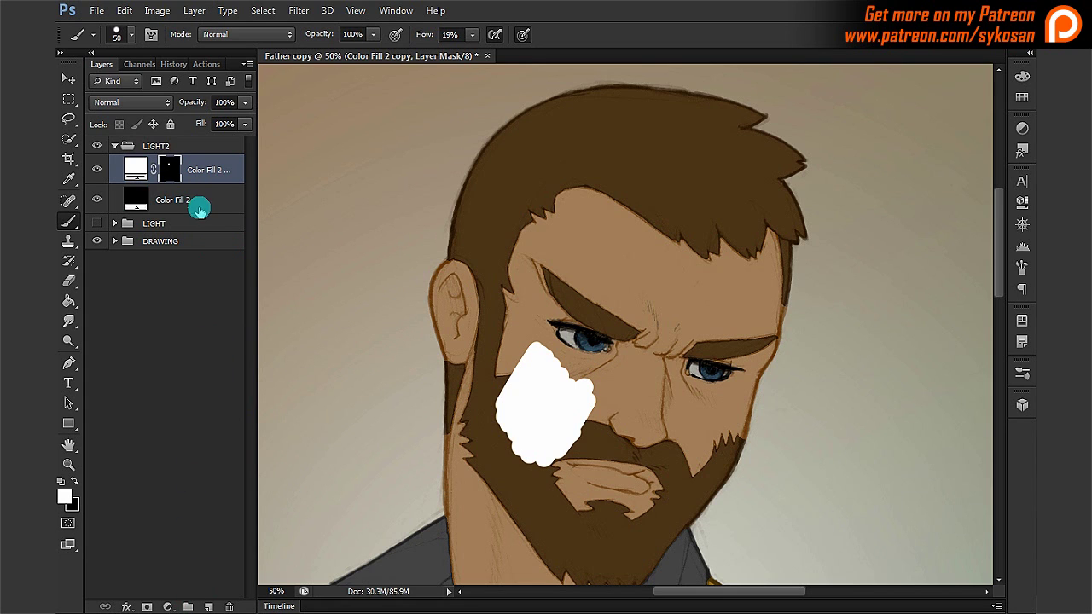
# Add a solid colour fill layer in bright blue (#00aeff) above the masked white fill in LIGHT2.
pyautogui.click(168, 606)
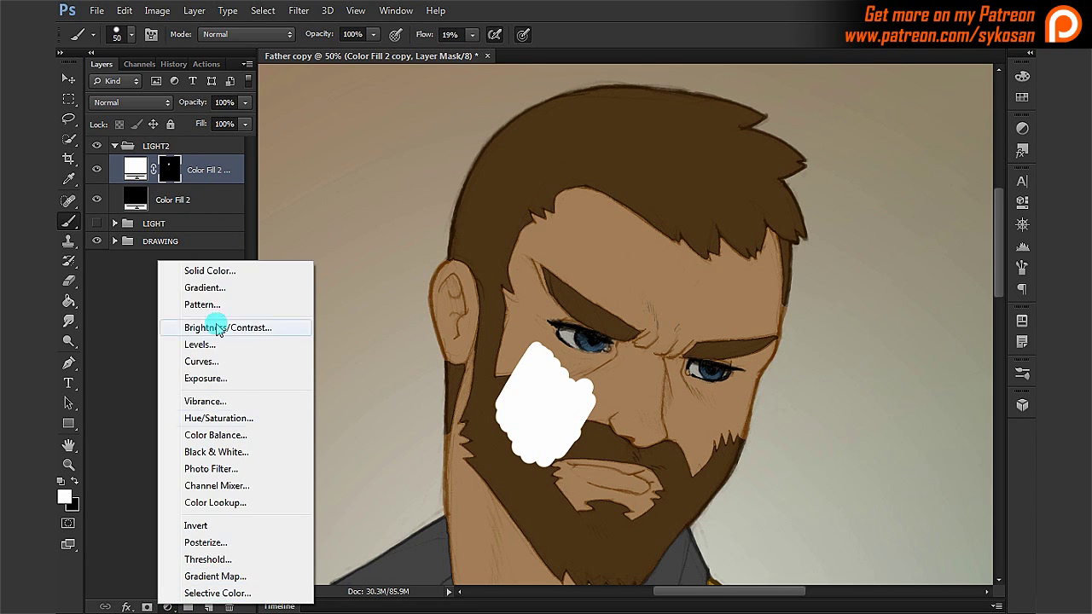
pyautogui.click(223, 272)
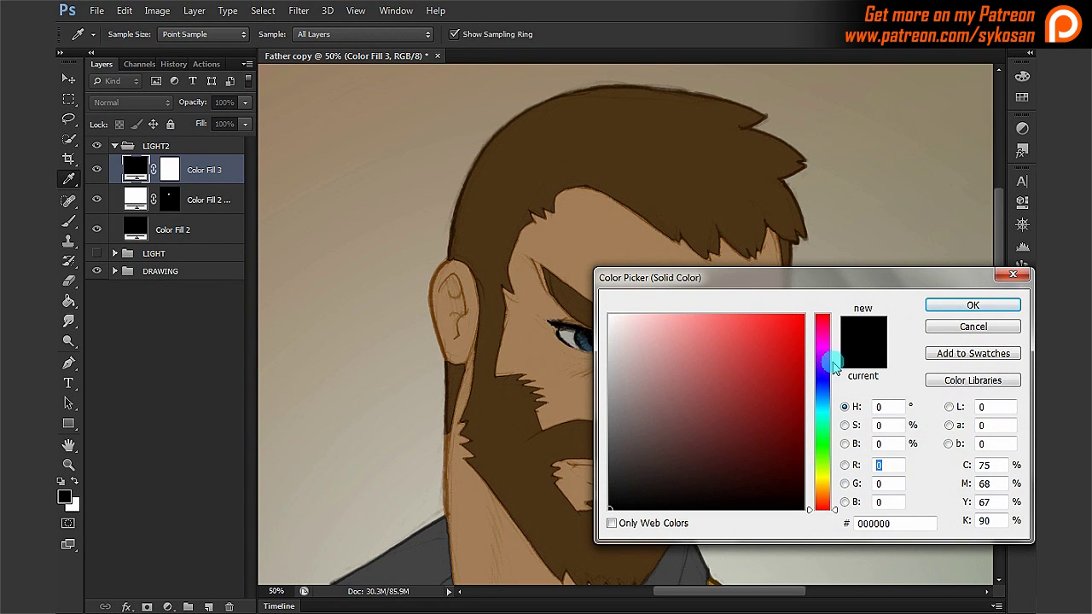
pyautogui.click(823, 402)
pyautogui.moveTo(782, 333); pyautogui.dragTo(804, 315)
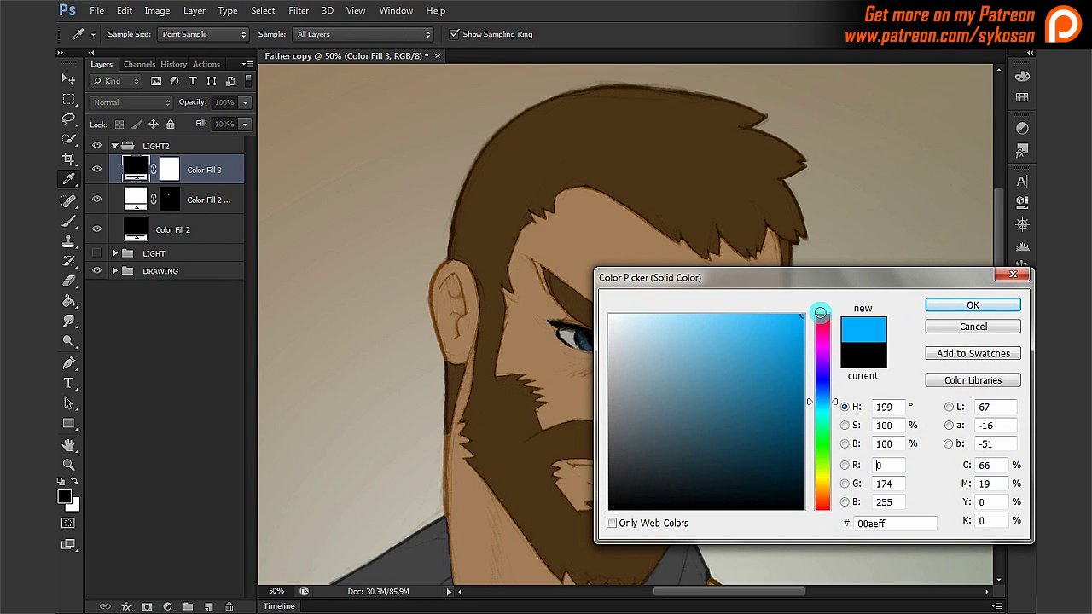
pyautogui.click(982, 308)
pyautogui.press('b')
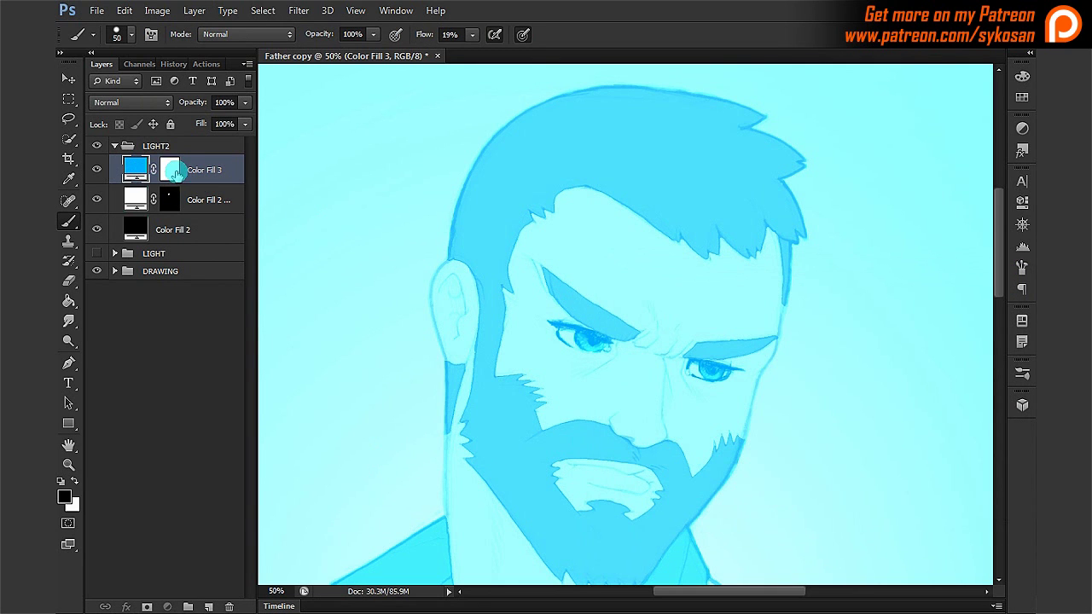
# Delete the blue fill layer's mask and set the layer's blend mode to Overlay.
pyautogui.moveTo(170, 170); pyautogui.dragTo(229, 607)
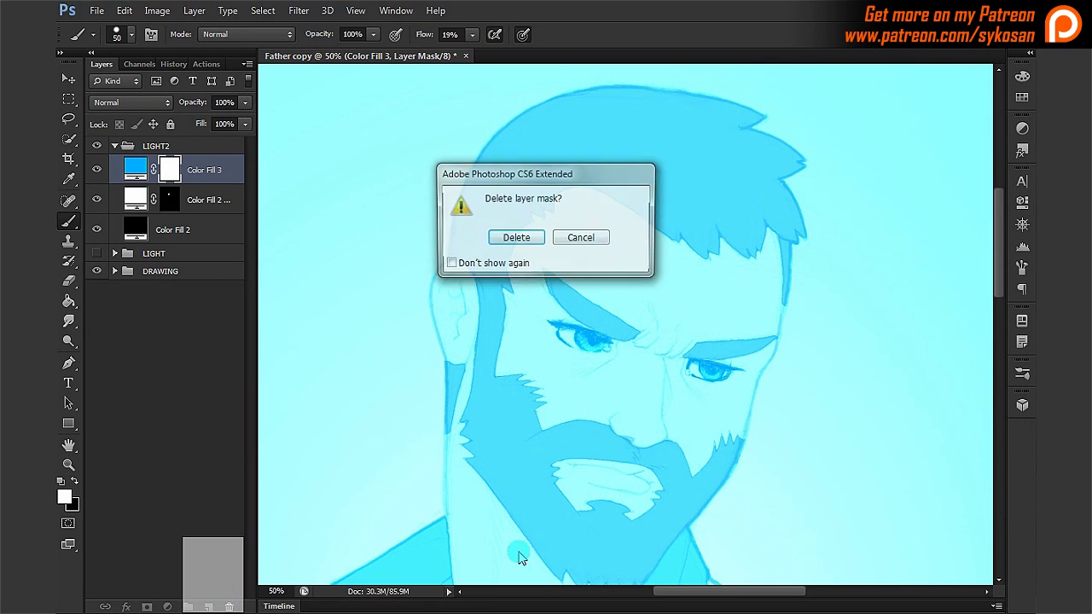
pyautogui.click(516, 239)
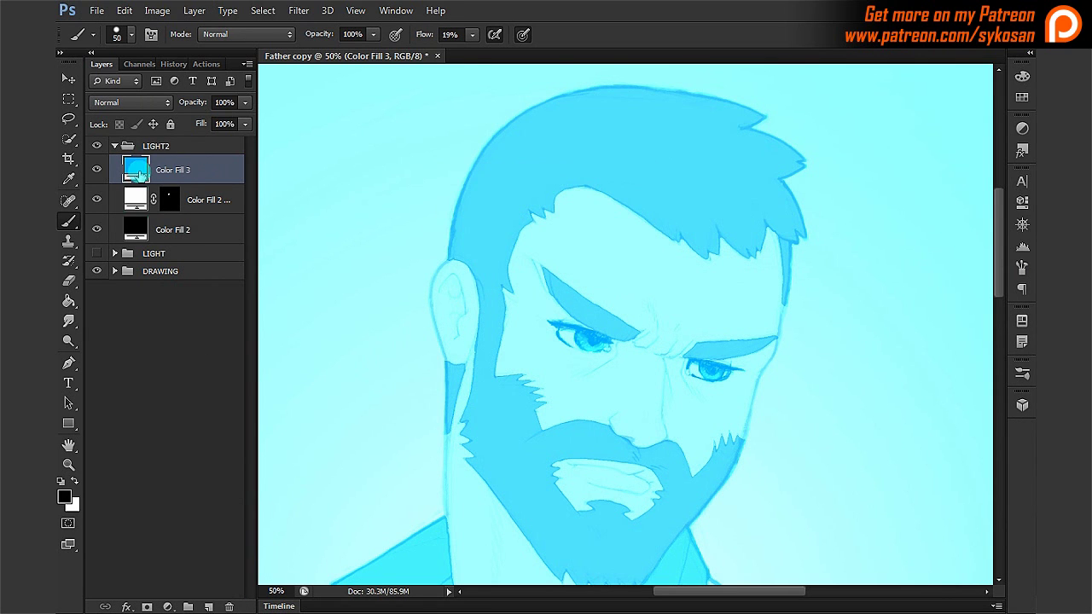
pyautogui.click(141, 109)
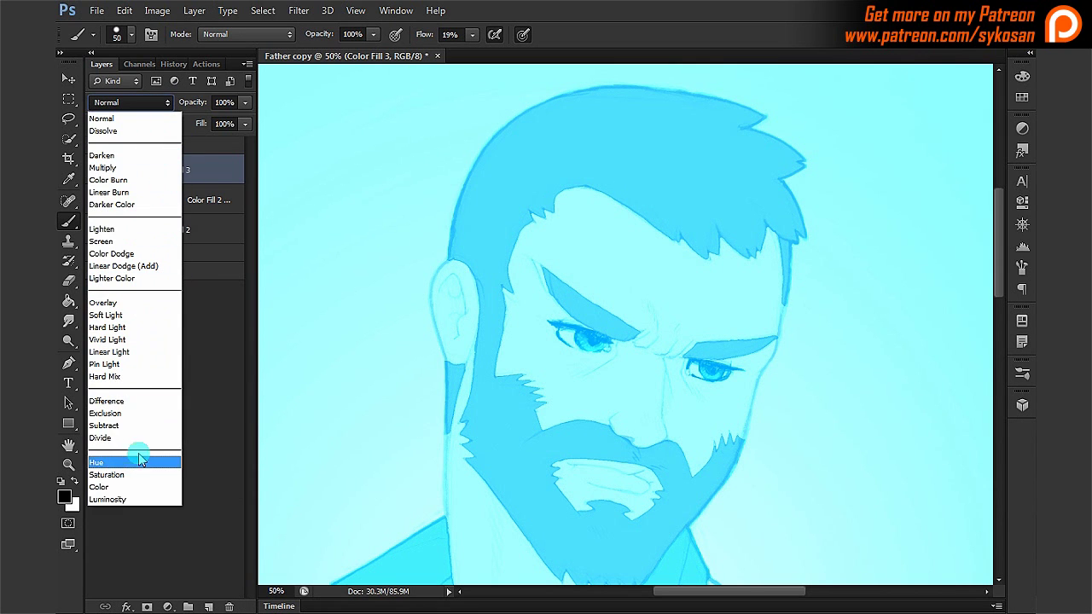
pyautogui.click(145, 309)
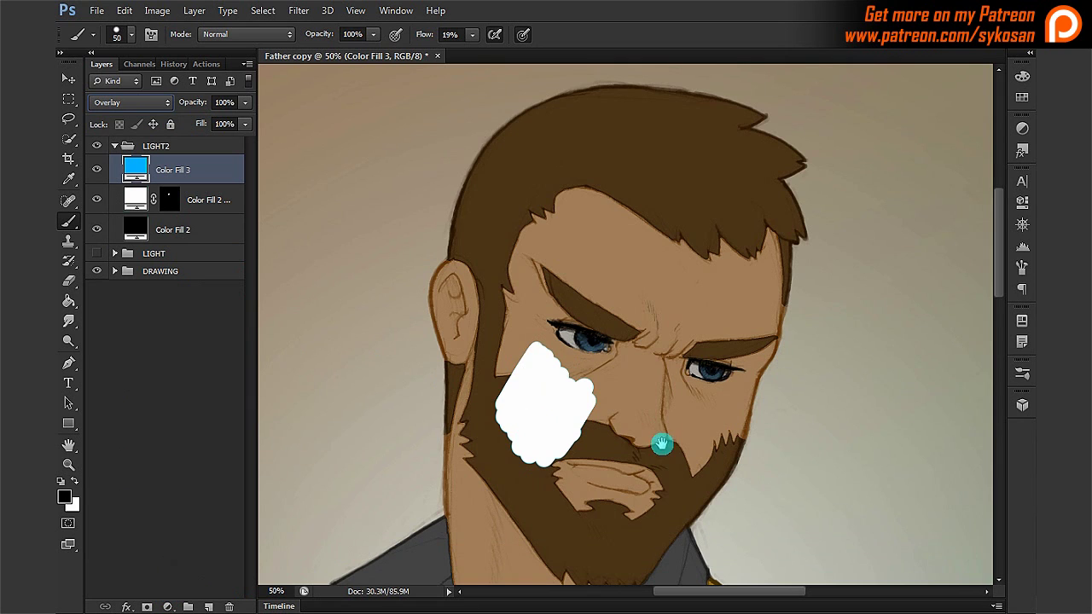
# Try the white fill layer at 48% and 74% Fill, and return it to 100%.
pyautogui.moveTo(662, 443); pyautogui.dragTo(718, 353)
pyautogui.click(194, 205)
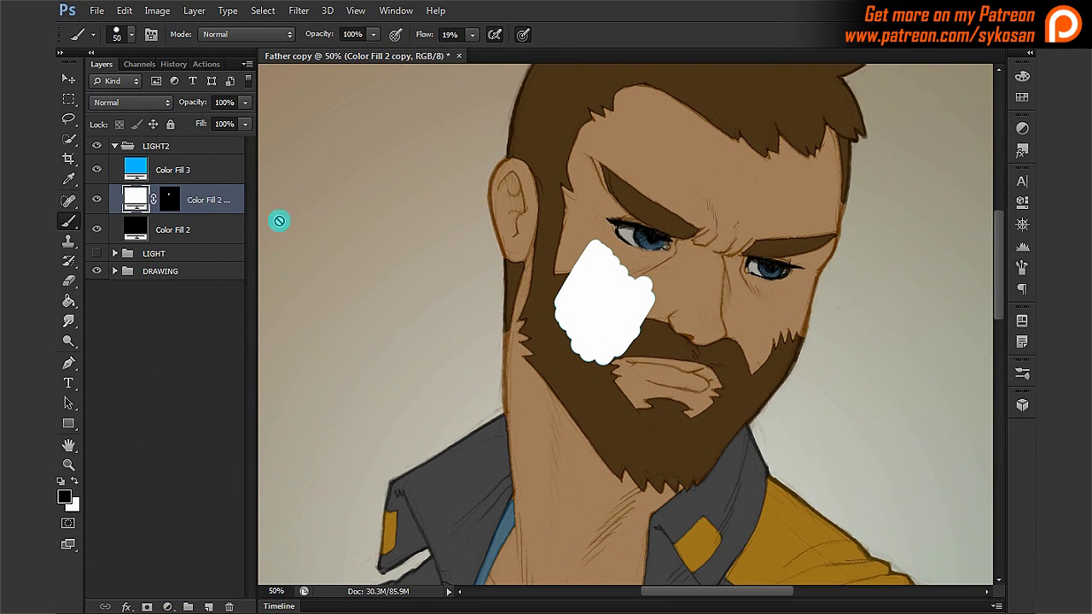
pyautogui.click(244, 127)
pyautogui.click(206, 144)
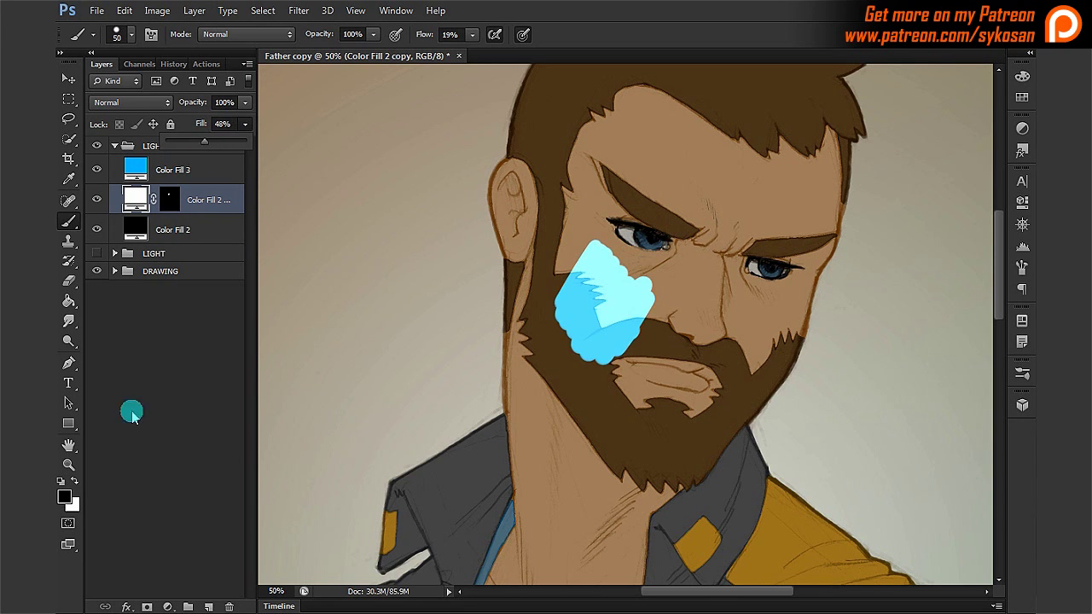
pyautogui.click(211, 150)
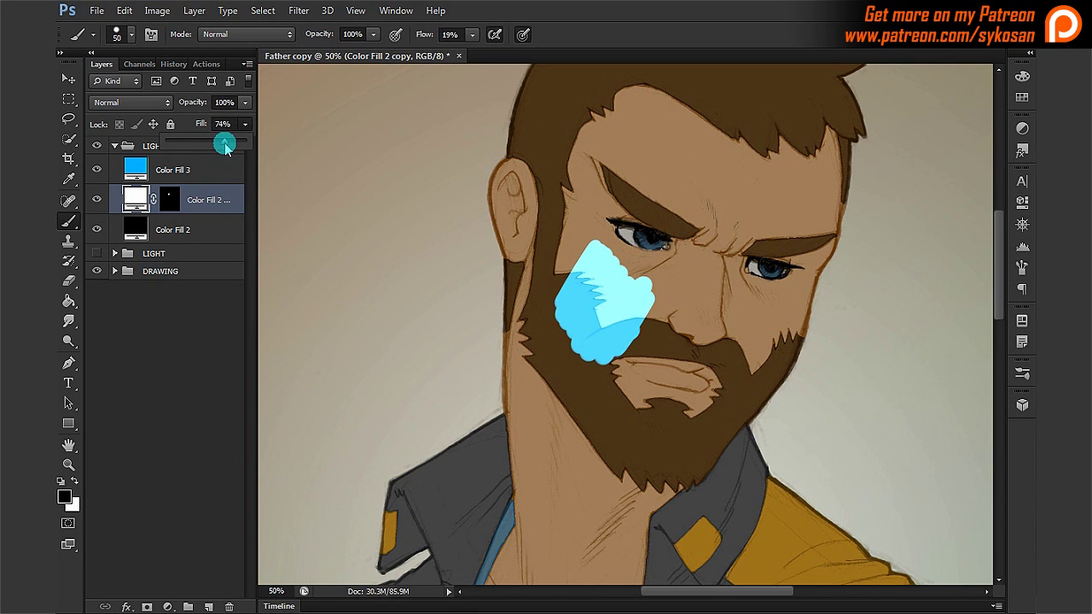
pyautogui.moveTo(224, 145); pyautogui.dragTo(251, 142)
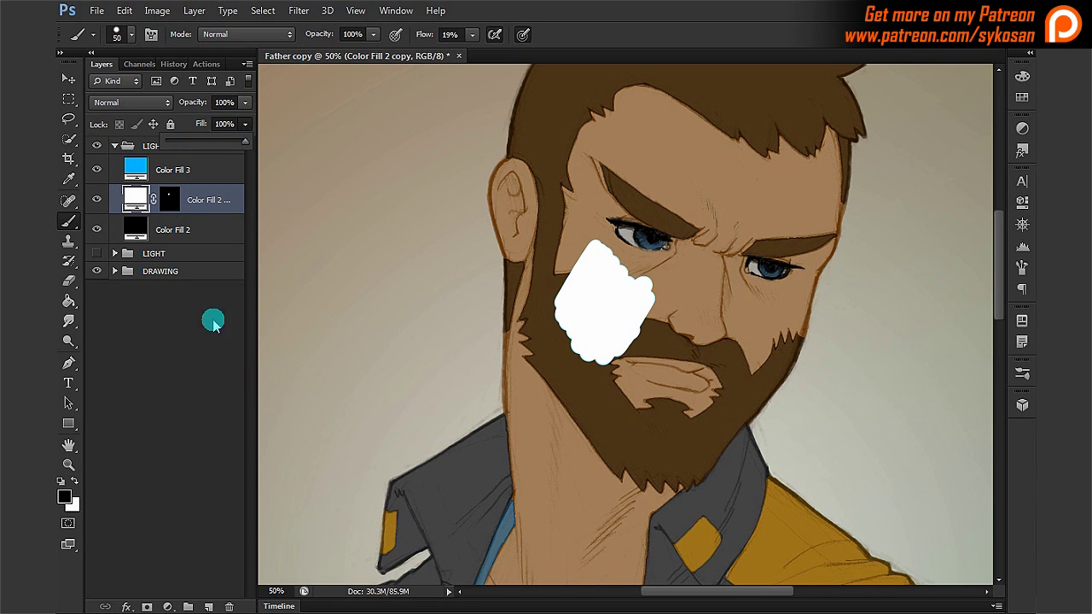
# Extend the white patch on the white fill layer's mask toward the sideburn and jaw, lowering the brush Flow to 6%.
pyautogui.click(618, 309)
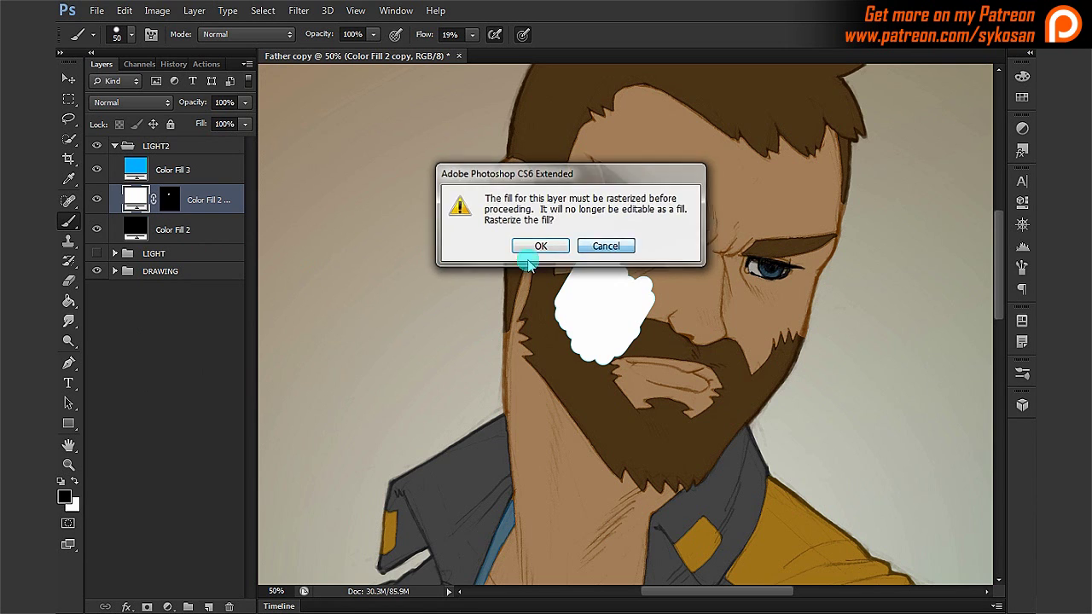
pyautogui.press('Escape')
pyautogui.click(551, 239)
pyautogui.click(169, 199)
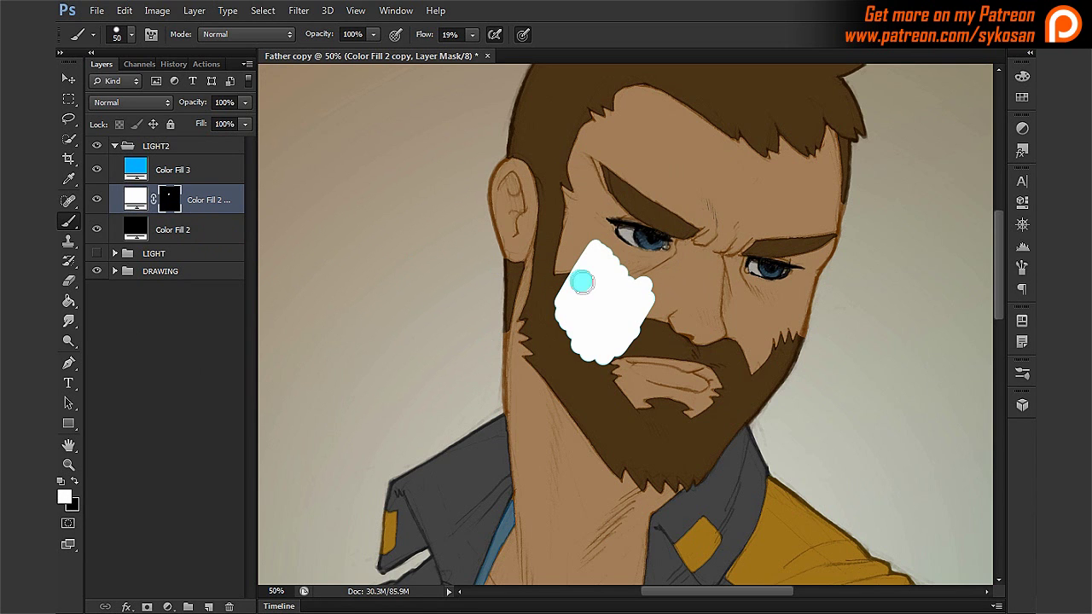
pyautogui.moveTo(575, 277)
pyautogui.mouseDown()
pyautogui.moveTo(579, 247)
pyautogui.moveTo(571, 291)
pyautogui.mouseUp()
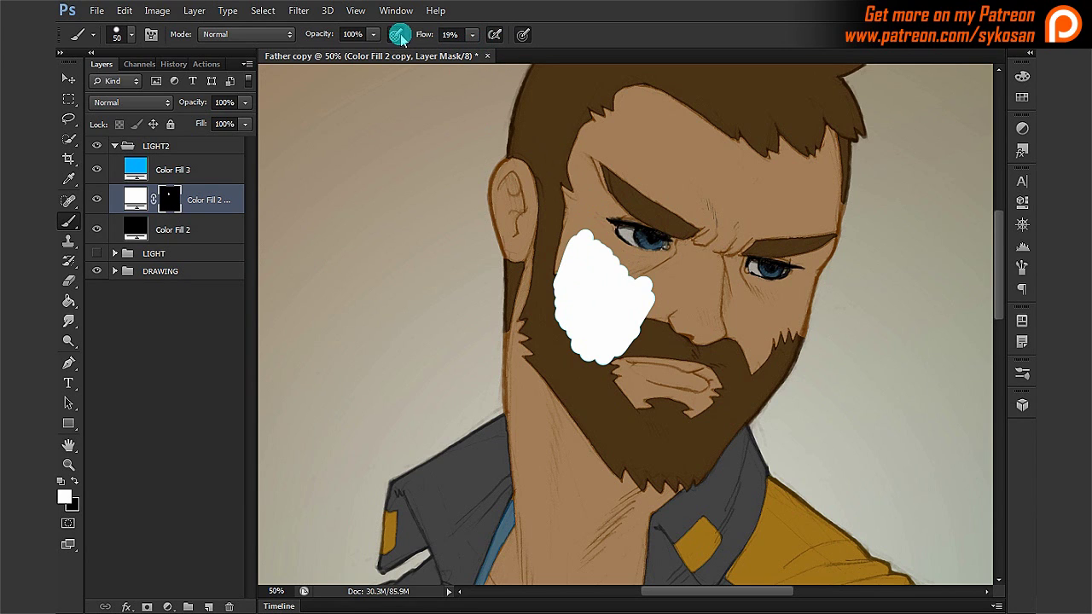
pyautogui.click(470, 35)
pyautogui.moveTo(554, 247)
pyautogui.mouseDown()
pyautogui.moveTo(551, 238)
pyautogui.moveTo(554, 258)
pyautogui.moveTo(583, 218)
pyautogui.moveTo(558, 209)
pyautogui.moveTo(548, 307)
pyautogui.moveTo(573, 373)
pyautogui.moveTo(622, 355)
pyautogui.moveTo(572, 293)
pyautogui.mouseUp()
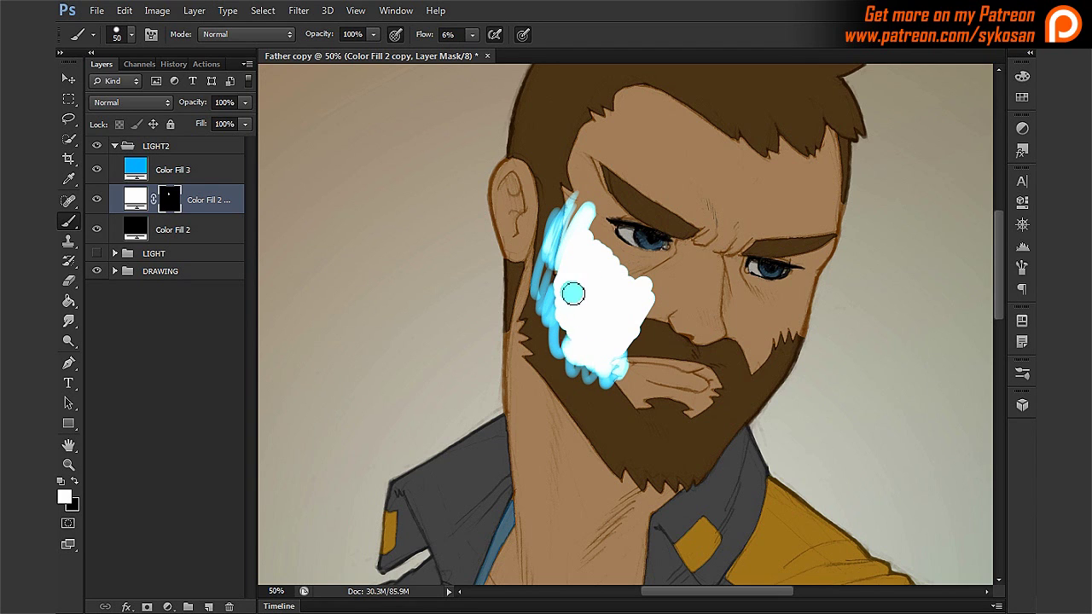
# Paint the whole patch out of the white fill layer's mask in black, enlarging the brush to 150 px.
pyautogui.press('x')
pyautogui.moveTo(653, 320)
pyautogui.mouseDown()
pyautogui.moveTo(615, 362)
pyautogui.moveTo(633, 288)
pyautogui.moveTo(597, 281)
pyautogui.moveTo(614, 294)
pyautogui.moveTo(603, 342)
pyautogui.moveTo(563, 310)
pyautogui.moveTo(541, 221)
pyautogui.mouseUp()
pyautogui.press(']')
pyautogui.press(']')
pyautogui.press(']')
pyautogui.press(']')
pyautogui.press(']')
pyautogui.press(']')
pyautogui.press(']')
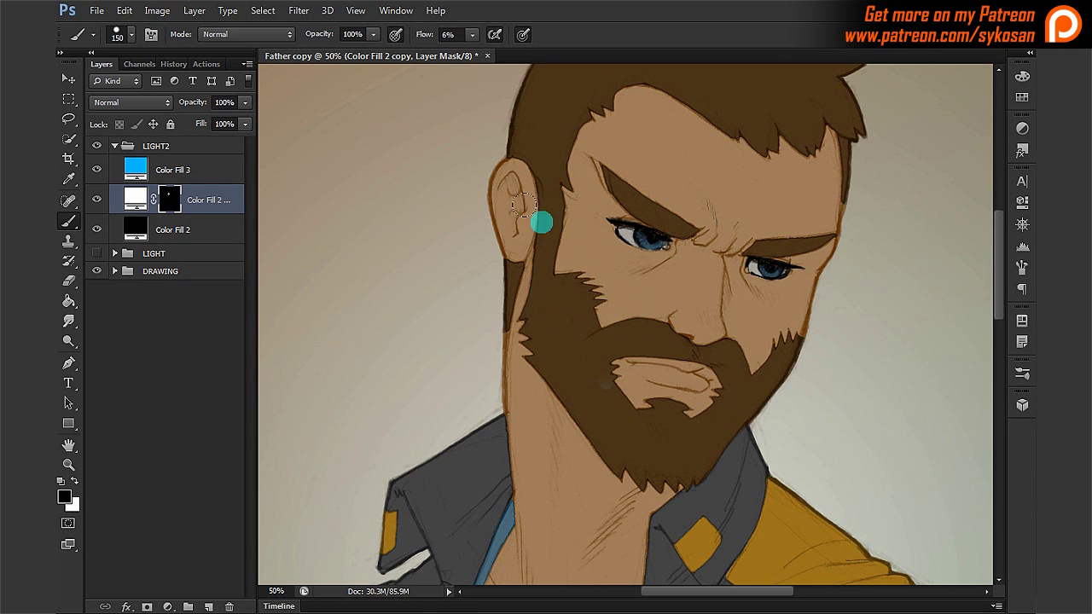
pyautogui.moveTo(651, 248)
pyautogui.mouseDown()
pyautogui.moveTo(653, 309)
pyautogui.moveTo(689, 273)
pyautogui.mouseUp()
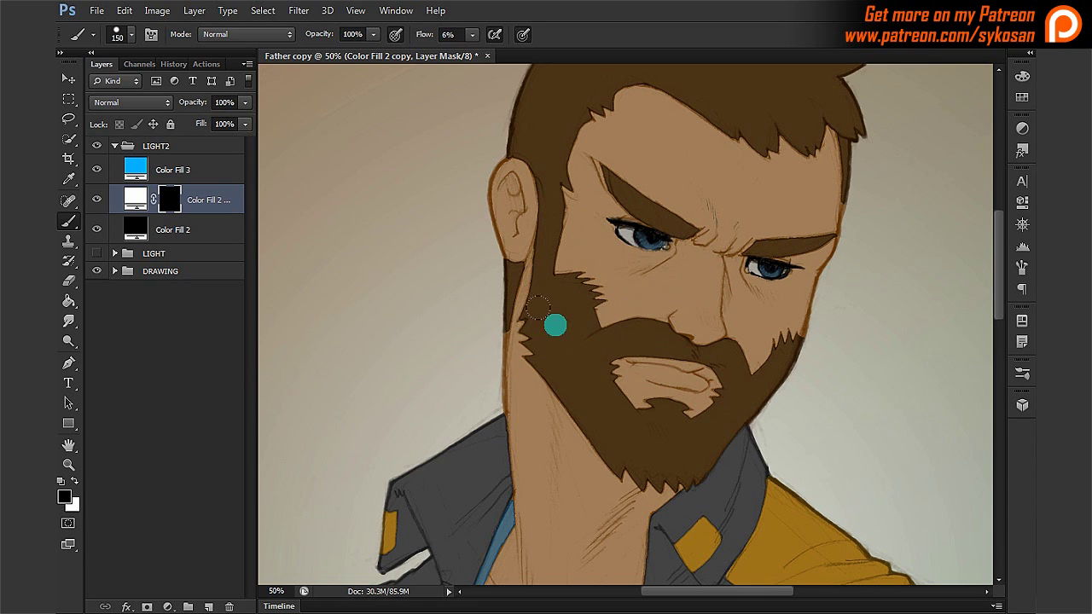
pyautogui.press('x')
pyautogui.moveTo(561, 268)
pyautogui.mouseDown()
pyautogui.moveTo(550, 298)
pyautogui.moveTo(580, 287)
pyautogui.moveTo(612, 320)
pyautogui.moveTo(558, 237)
pyautogui.moveTo(561, 334)
pyautogui.moveTo(587, 298)
pyautogui.mouseUp()
pyautogui.press('x')
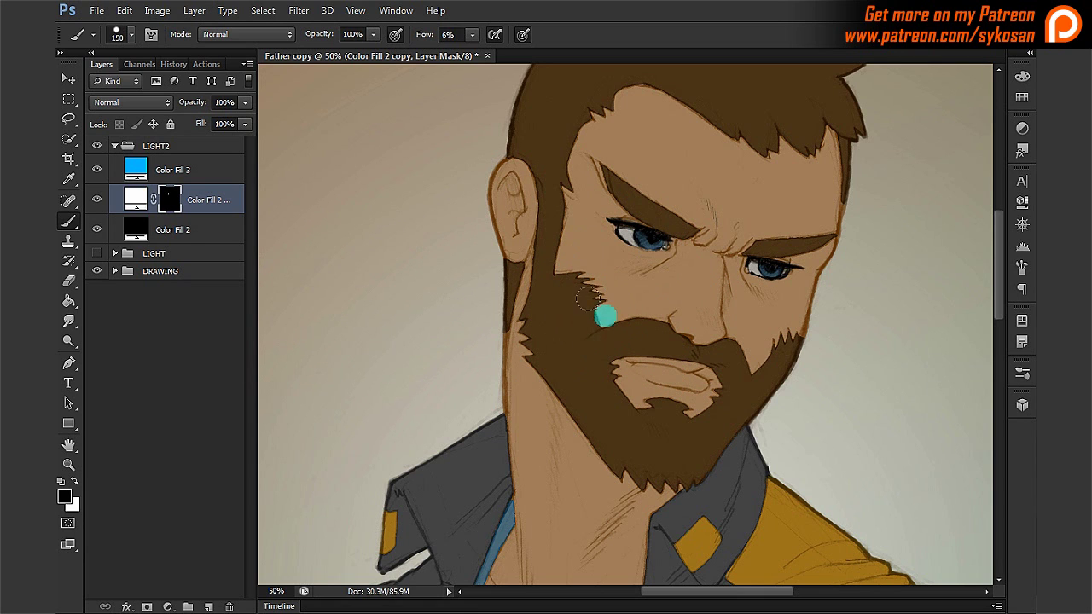
# Set the white fill layer's Fill to 30% and paint a broad light on its mask over the forehead, cheek, nose and beard.
pyautogui.click(222, 125)
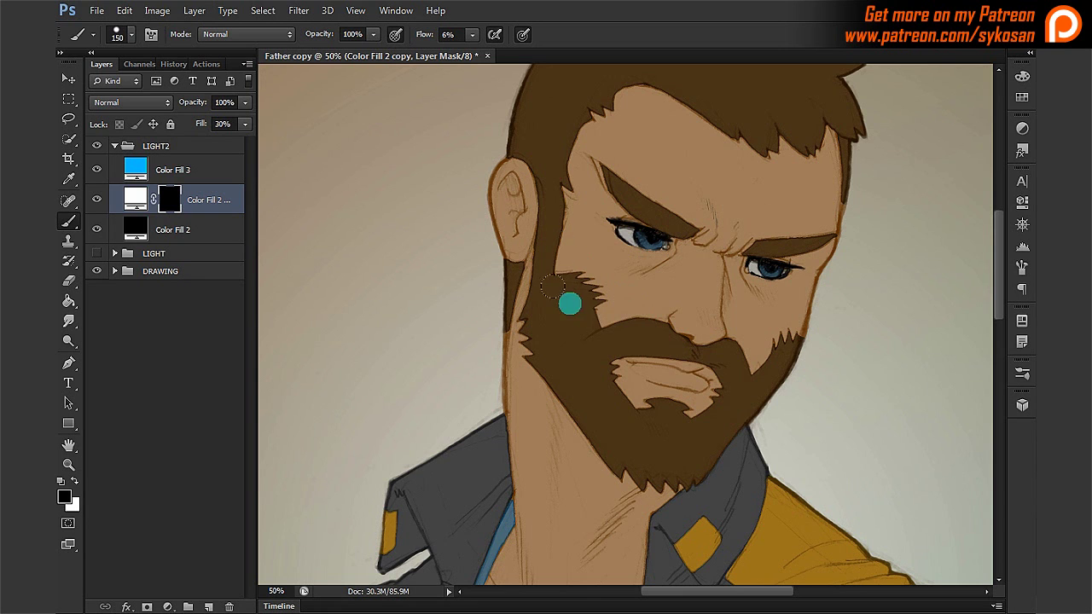
pyautogui.press('x')
pyautogui.moveTo(551, 285)
pyautogui.mouseDown()
pyautogui.moveTo(567, 250)
pyautogui.moveTo(613, 247)
pyautogui.moveTo(618, 371)
pyautogui.moveTo(586, 272)
pyautogui.moveTo(583, 105)
pyautogui.moveTo(559, 110)
pyautogui.moveTo(591, 321)
pyautogui.moveTo(659, 313)
pyautogui.moveTo(682, 254)
pyautogui.moveTo(590, 383)
pyautogui.moveTo(616, 400)
pyautogui.moveTo(581, 180)
pyautogui.moveTo(606, 68)
pyautogui.moveTo(636, 184)
pyautogui.moveTo(698, 310)
pyautogui.mouseUp()
pyautogui.moveTo(644, 231)
pyautogui.mouseDown()
pyautogui.moveTo(653, 183)
pyautogui.moveTo(673, 185)
pyautogui.moveTo(640, 267)
pyautogui.mouseUp()
# Refine the light's mask around the eye socket, nose and moustache with smaller brushes, carving out the shadow shapes.
pyautogui.press('x')
pyautogui.press('[')
pyautogui.press('[')
pyautogui.press('[')
pyautogui.press('x')
pyautogui.moveTo(581, 284)
pyautogui.mouseDown()
pyautogui.moveTo(630, 329)
pyautogui.moveTo(610, 274)
pyautogui.moveTo(661, 298)
pyautogui.mouseUp()
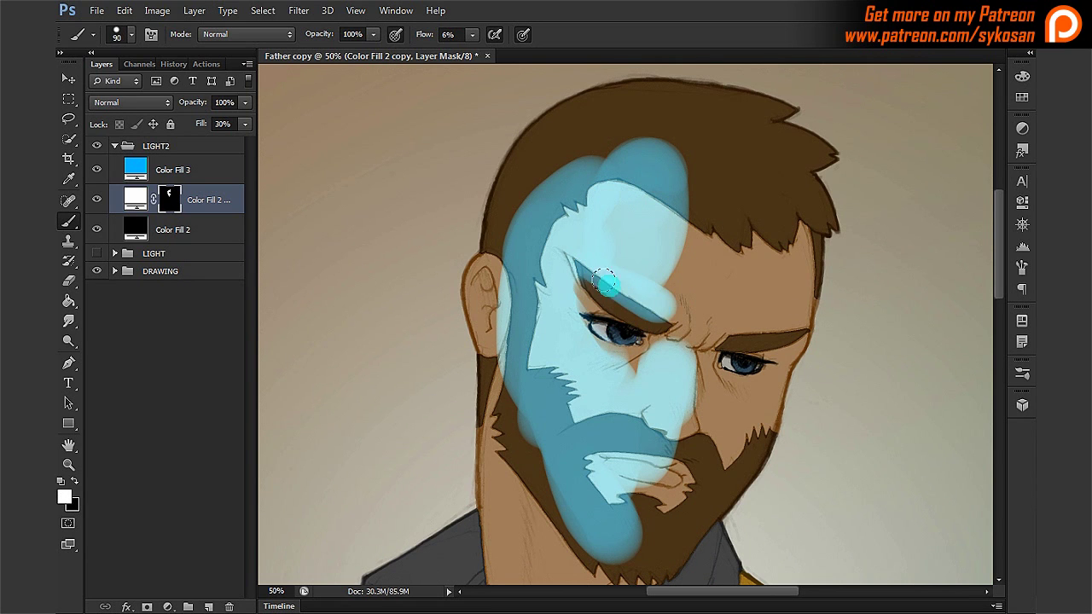
pyautogui.moveTo(597, 354)
pyautogui.mouseDown()
pyautogui.moveTo(638, 362)
pyautogui.moveTo(595, 341)
pyautogui.moveTo(634, 374)
pyautogui.moveTo(665, 338)
pyautogui.moveTo(693, 372)
pyautogui.moveTo(660, 419)
pyautogui.moveTo(675, 454)
pyautogui.moveTo(646, 424)
pyautogui.moveTo(638, 487)
pyautogui.moveTo(620, 463)
pyautogui.moveTo(661, 474)
pyautogui.moveTo(641, 508)
pyautogui.mouseUp()
pyautogui.press('x')
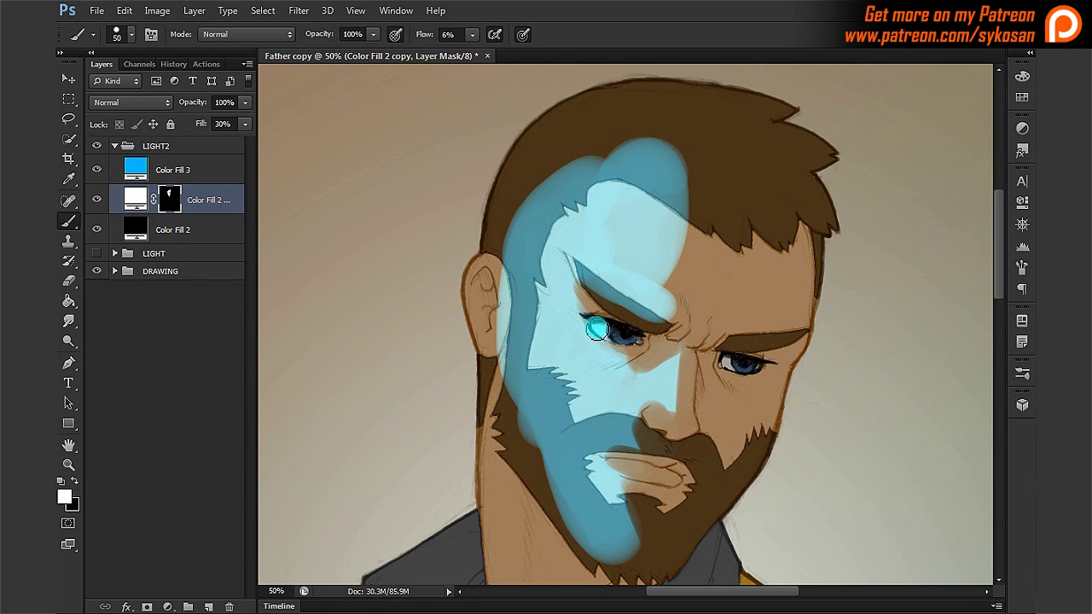
# Shape the light around the mouth on the mask with a 50 px brush, darkening the upper lip and lighting the lower lip.
pyautogui.scroll(-3, 646, 487)
pyautogui.press('x')
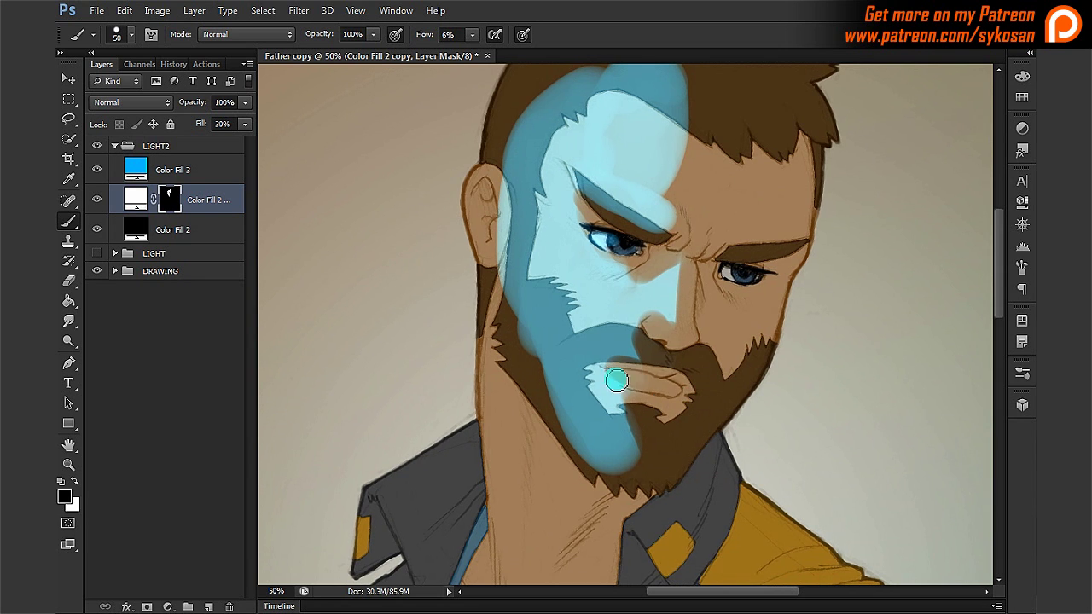
pyautogui.moveTo(617, 381)
pyautogui.mouseDown()
pyautogui.moveTo(642, 383)
pyautogui.moveTo(606, 368)
pyautogui.moveTo(650, 367)
pyautogui.moveTo(623, 379)
pyautogui.mouseUp()
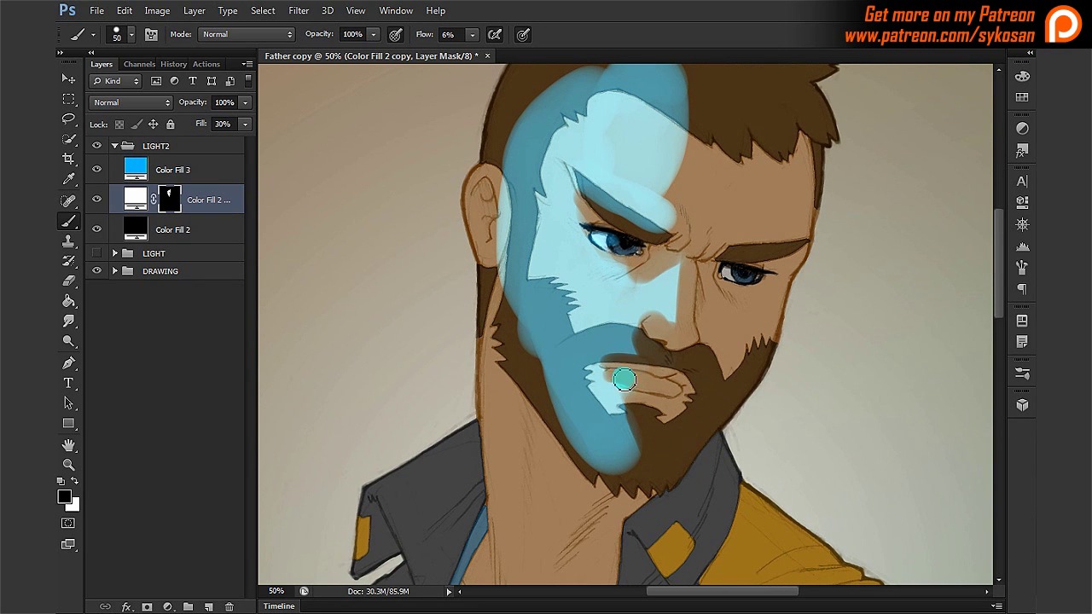
pyautogui.press('x')
pyautogui.scroll(2, 704, 343)
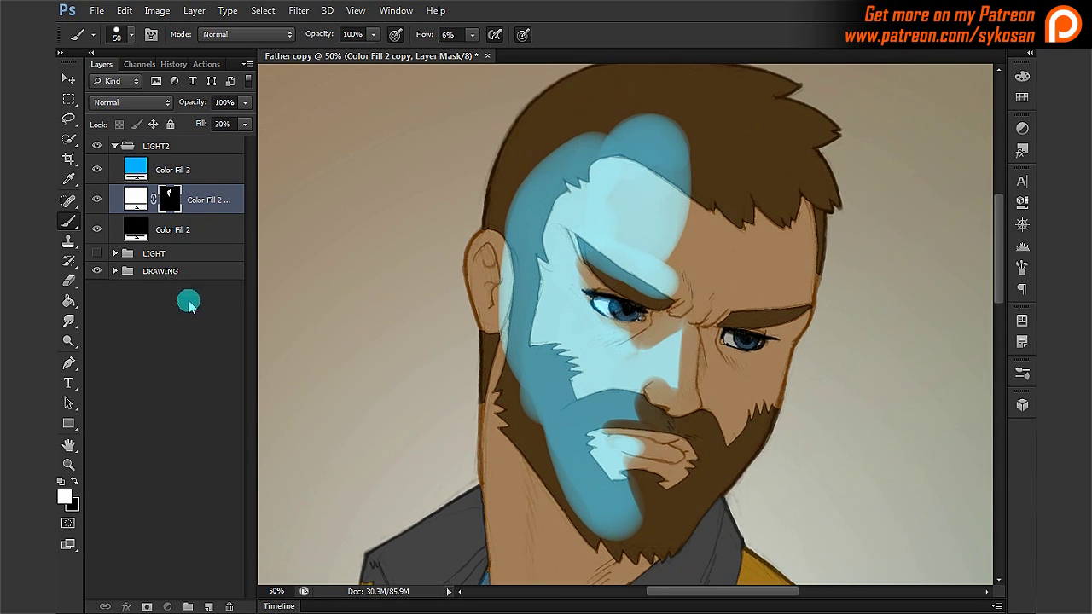
# Duplicate the masked white fill layer in LIGHT2.
pyautogui.click(196, 230)
pyautogui.press('x')
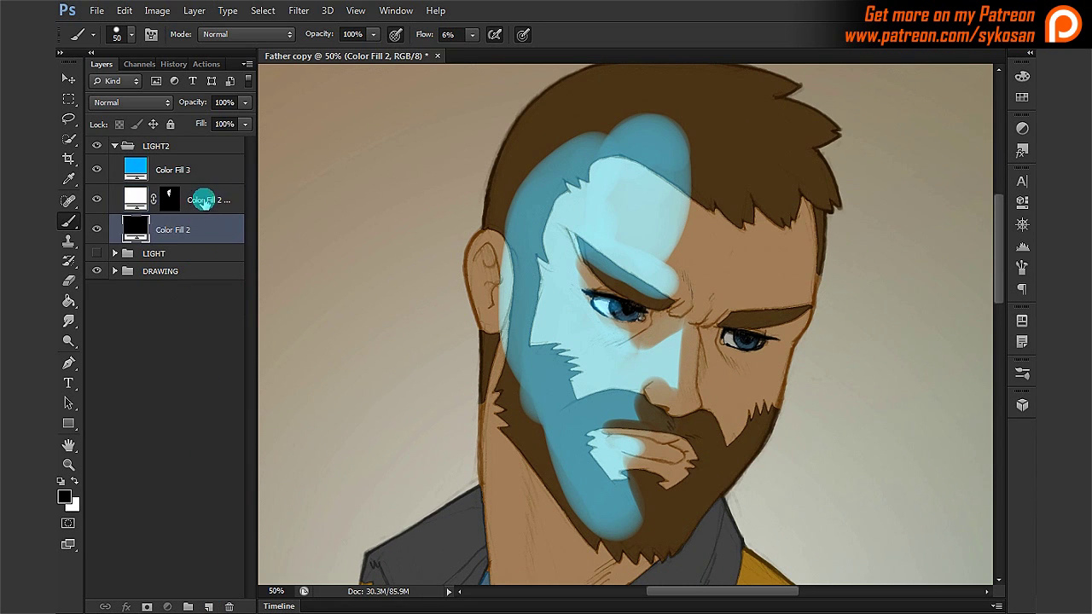
pyautogui.moveTo(203, 201); pyautogui.dragTo(208, 607)
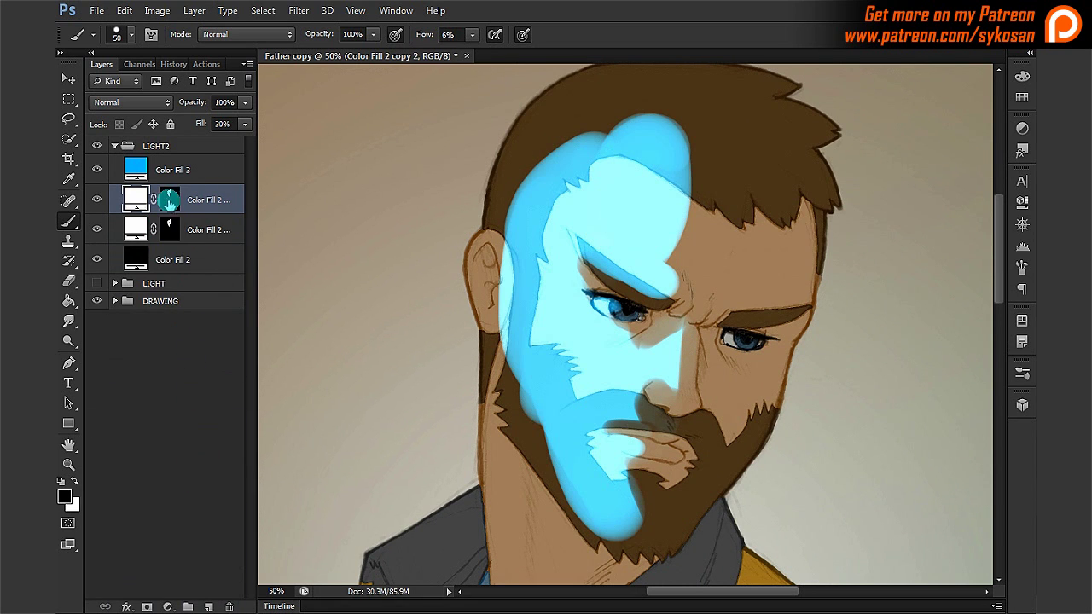
# Clear the light from the duplicate layer's mask by painting it black with a 175 px brush.
pyautogui.click(169, 201)
pyautogui.press('x')
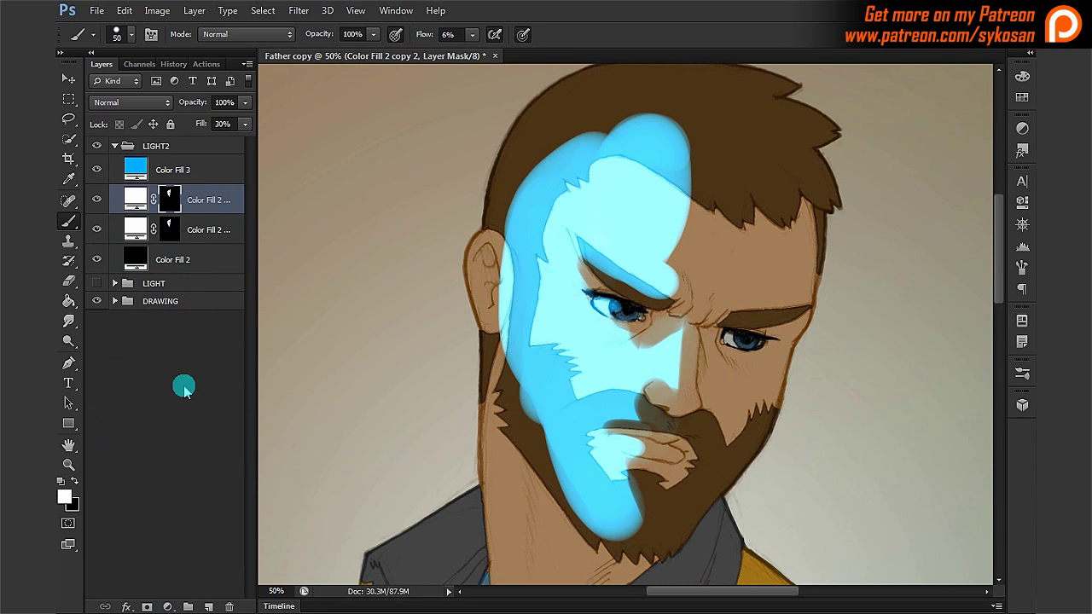
pyautogui.press(']')
pyautogui.press(']')
pyautogui.press(']')
pyautogui.press(']')
pyautogui.press(']')
pyautogui.press(']')
pyautogui.press(']')
pyautogui.press(']')
pyautogui.moveTo(672, 365)
pyautogui.mouseDown()
pyautogui.moveTo(628, 418)
pyautogui.moveTo(692, 366)
pyautogui.moveTo(652, 321)
pyautogui.moveTo(599, 327)
pyautogui.moveTo(507, 392)
pyautogui.moveTo(494, 363)
pyautogui.moveTo(521, 259)
pyautogui.moveTo(577, 132)
pyautogui.moveTo(528, 130)
pyautogui.moveTo(517, 95)
pyautogui.mouseUp()
pyautogui.press('x')
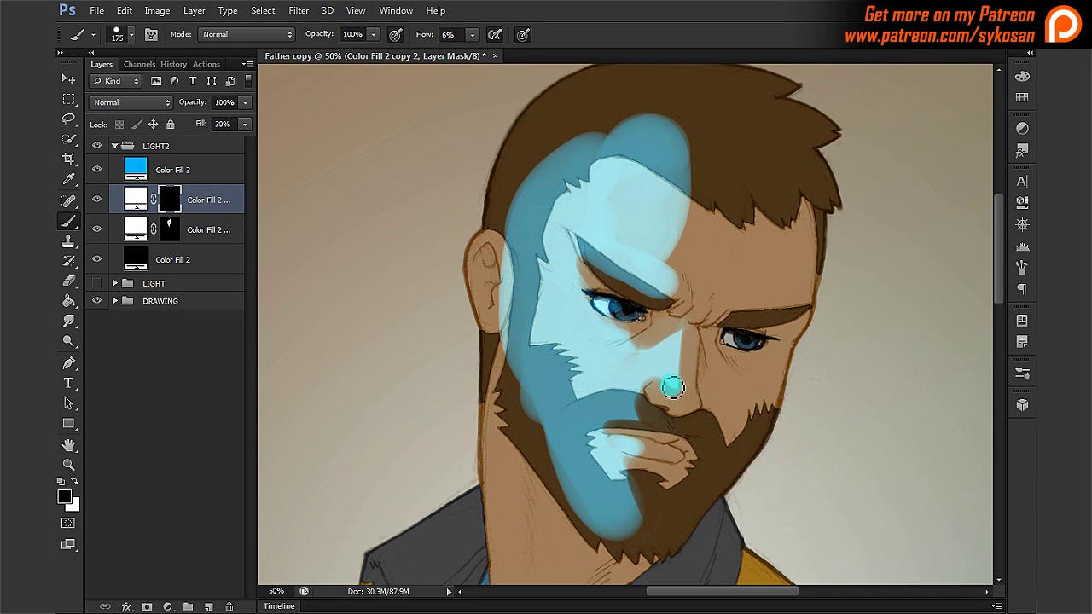
pyautogui.press('x')
pyautogui.moveTo(634, 377)
pyautogui.mouseDown()
pyautogui.moveTo(645, 411)
pyautogui.moveTo(565, 469)
pyautogui.moveTo(627, 348)
pyautogui.mouseUp()
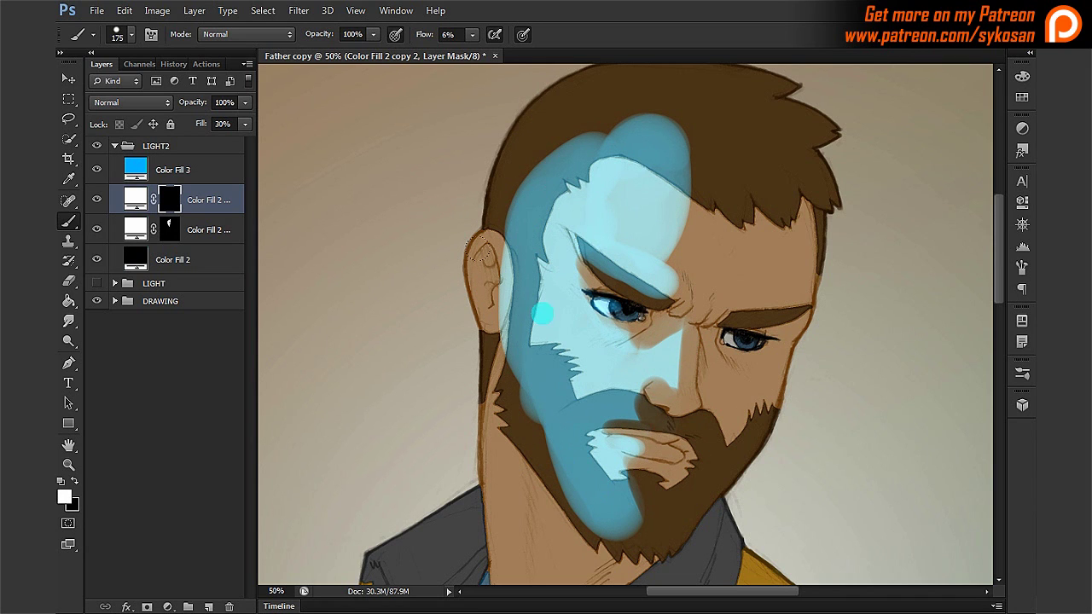
# Set the duplicate's Fill to 100% and paint small white highlights on its mask over the eye and nose with a fine brush.
pyautogui.hotkey('ctrl', '2')
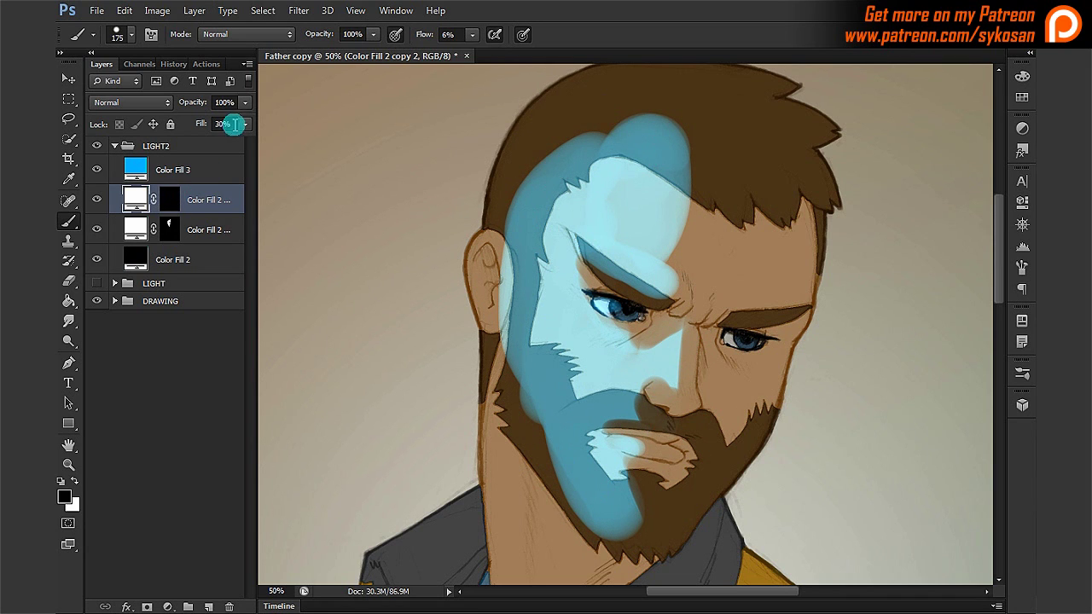
pyautogui.moveTo(245, 124); pyautogui.dragTo(390, 275)
pyautogui.press('[')
pyautogui.press('[')
pyautogui.press('[')
pyautogui.press('[')
pyautogui.press('[')
pyautogui.press('[')
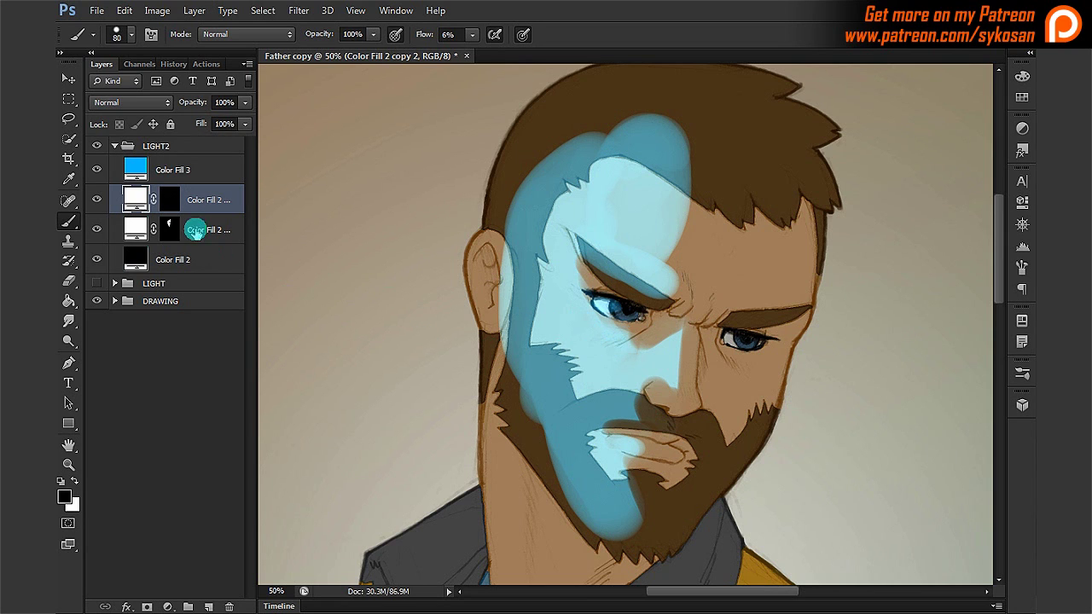
pyautogui.click(169, 199)
pyautogui.press('x')
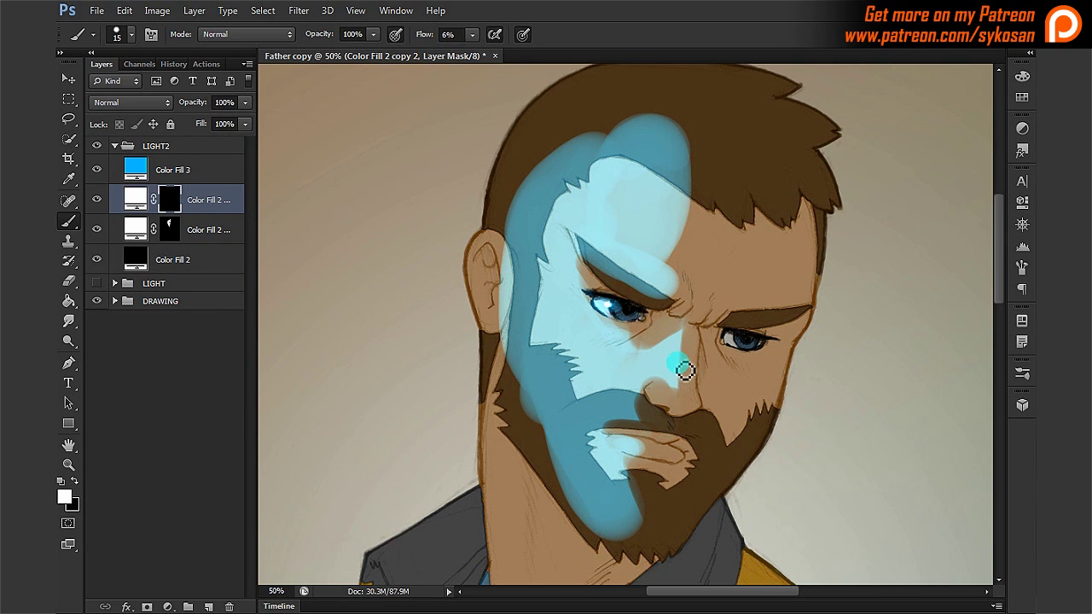
pyautogui.moveTo(685, 366); pyautogui.dragTo(679, 410)
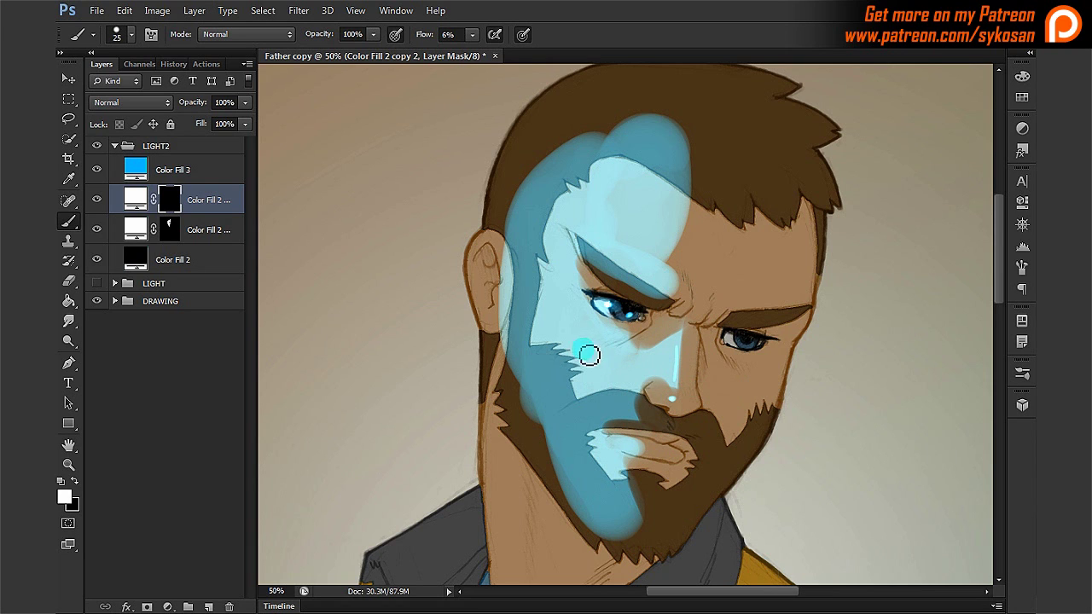
# Dab two small highlights on the lit cheek on the duplicate's mask, enlarging the brush to 50 px.
pyautogui.press(']')
pyautogui.press(']')
pyautogui.press(']')
pyautogui.press(']')
pyautogui.press(']')
pyautogui.press(']')
pyautogui.press(']')
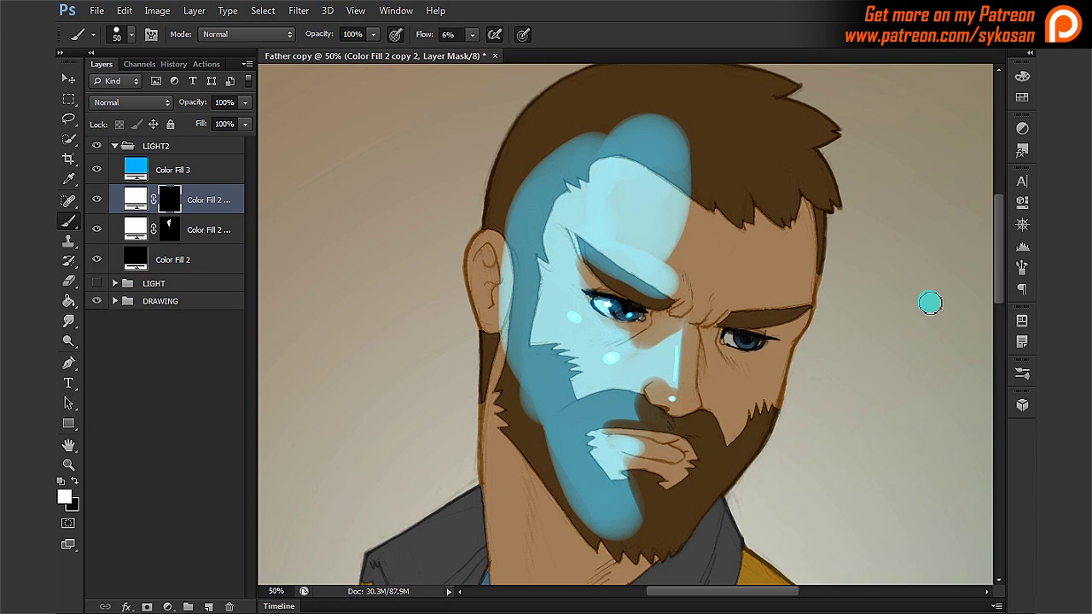
# Paint a small highlight on the lower lip on the duplicate's mask with a 15 px brush, and collapse the LIGHT2 group.
pyautogui.press('[')
pyautogui.press('[')
pyautogui.press('[')
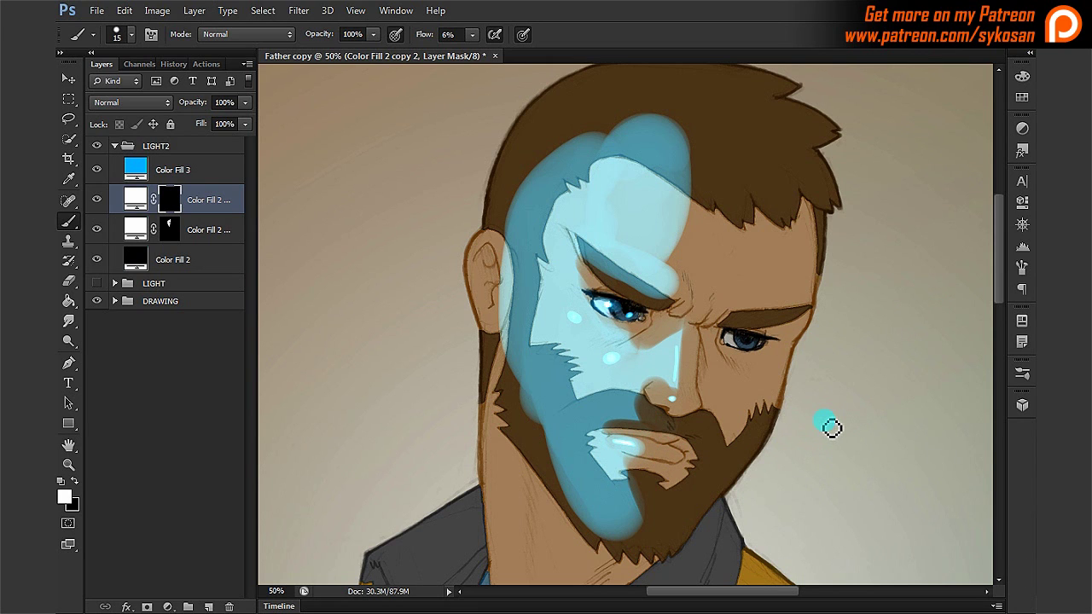
pyautogui.click(124, 146)
pyautogui.click(120, 146)
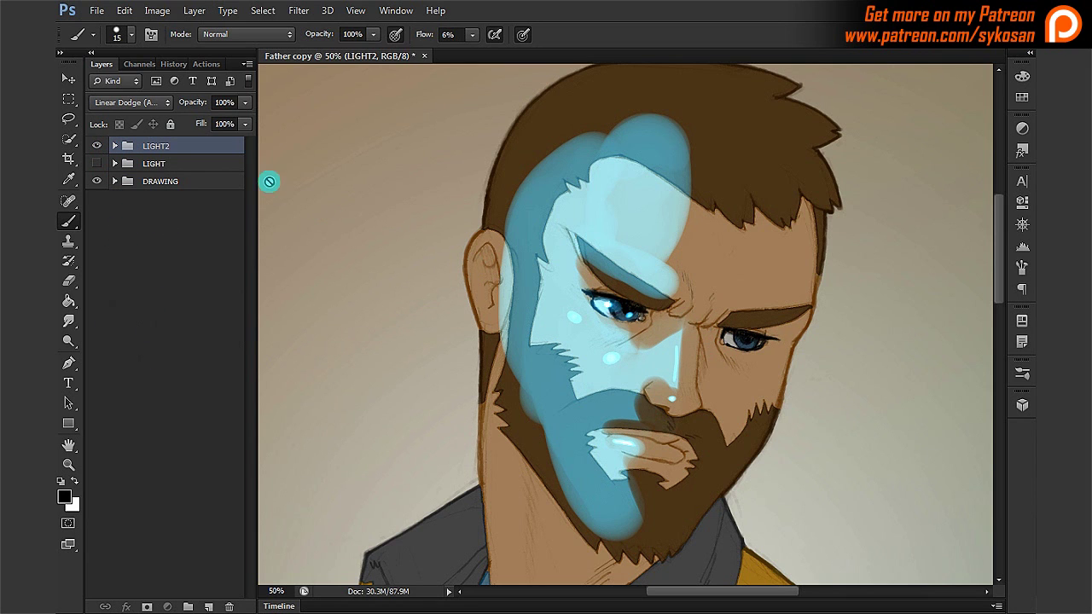
# Select the LIGHTING folder action in the COLOURING action set.
pyautogui.click(205, 67)
pyautogui.click(189, 420)
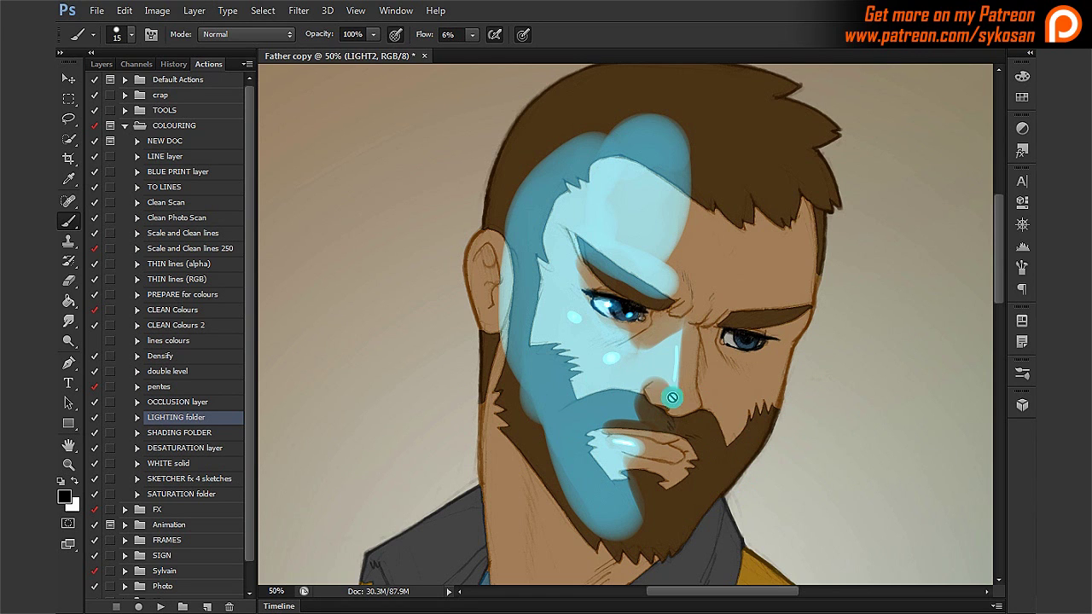
pyautogui.click(100, 64)
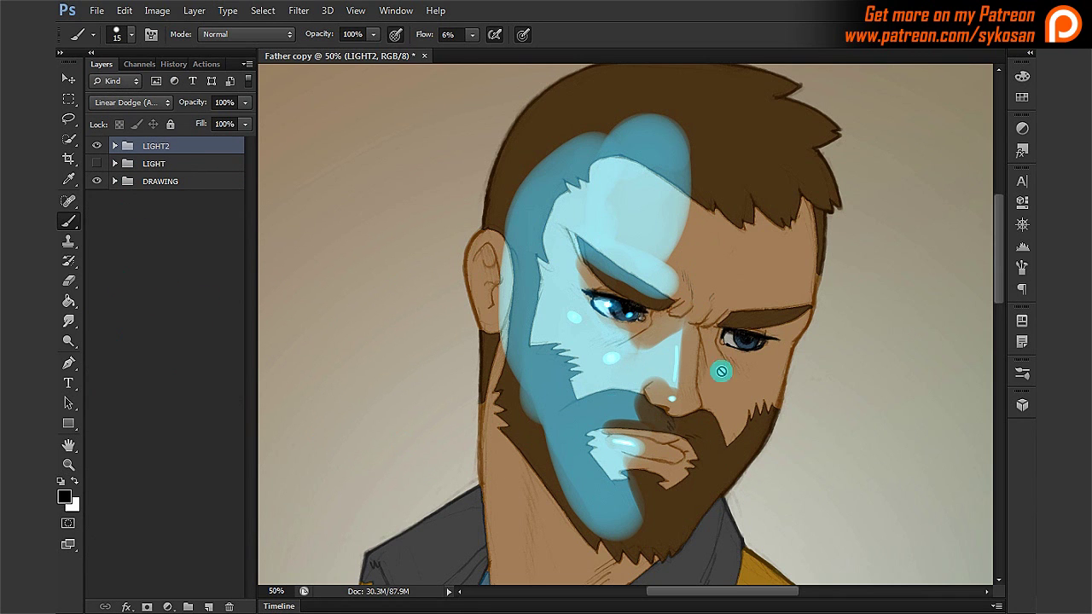
# Hide the LIGHT2 group, then show the LIGHT group and make it active.
pyautogui.click(96, 146)
pyautogui.click(96, 163)
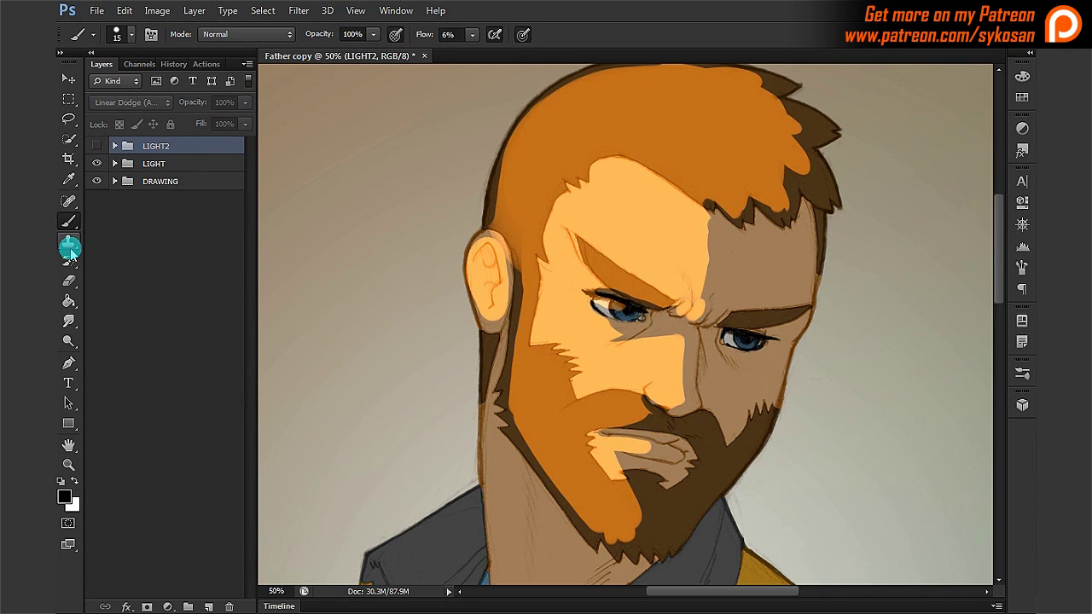
pyautogui.click(150, 163)
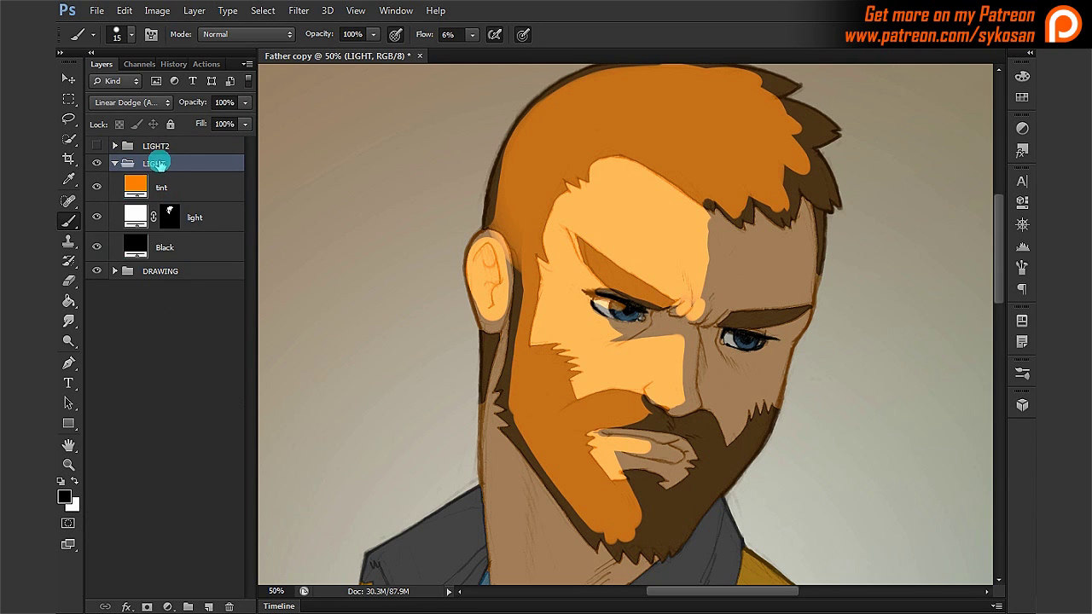
pyautogui.click(115, 163)
# Run the LIGHTING folder action to add a new lighting group above the existing LIGHT group.
pyautogui.click(210, 64)
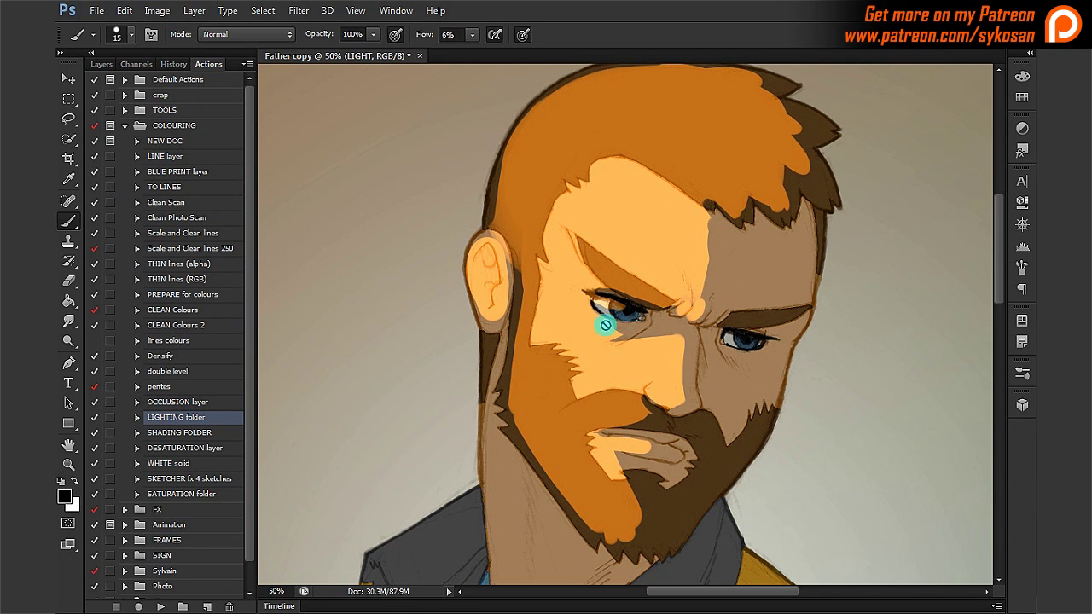
pyautogui.click(166, 603)
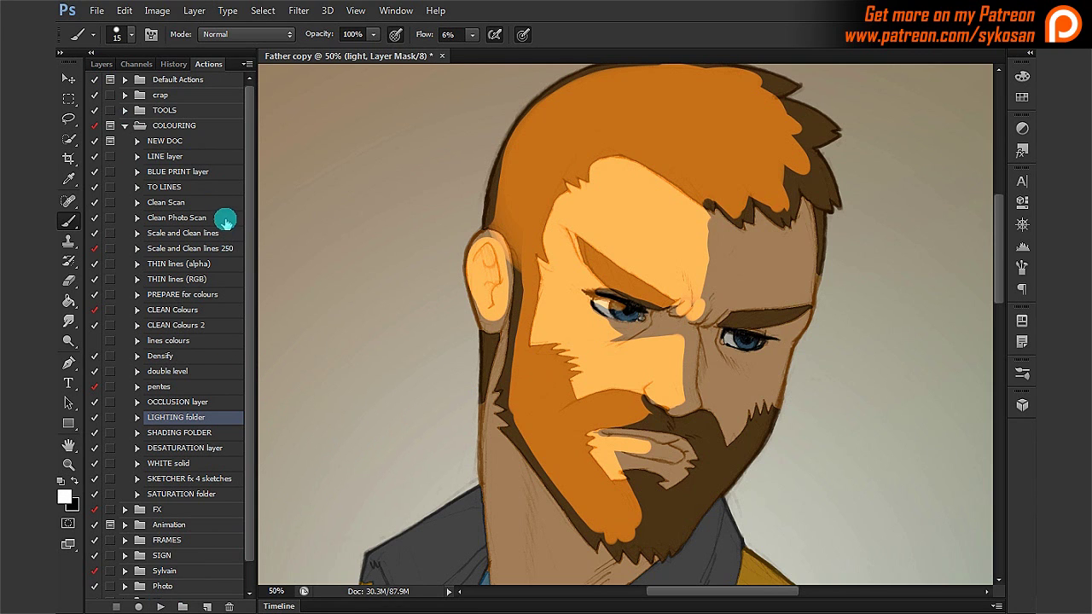
pyautogui.click(109, 68)
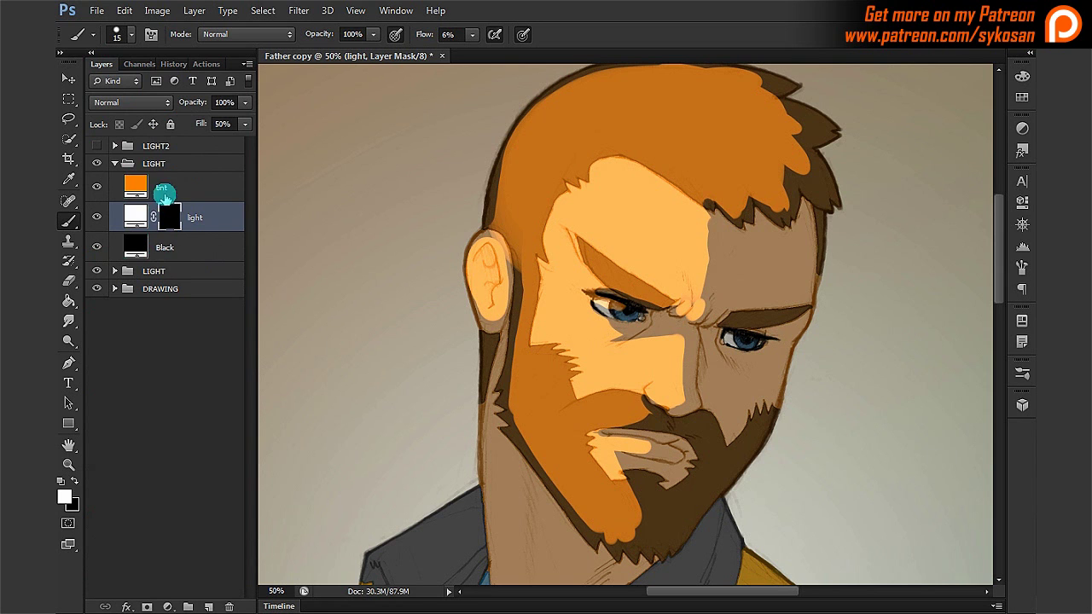
# Change the new group's tint fill to the green colour 00ffa8.
pyautogui.doubleClick(139, 187)
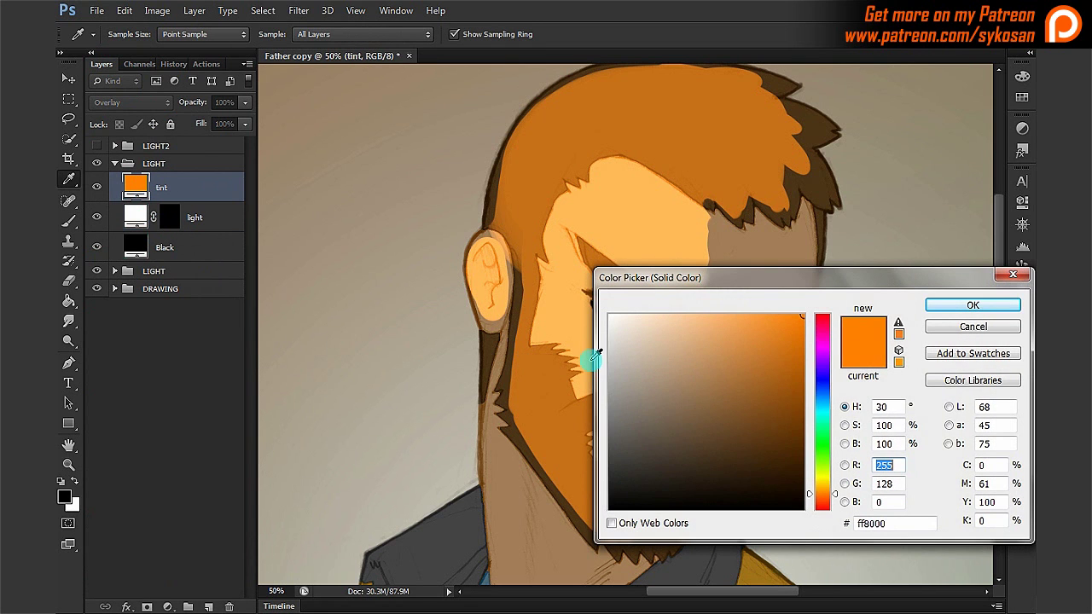
pyautogui.moveTo(837, 435); pyautogui.dragTo(837, 424)
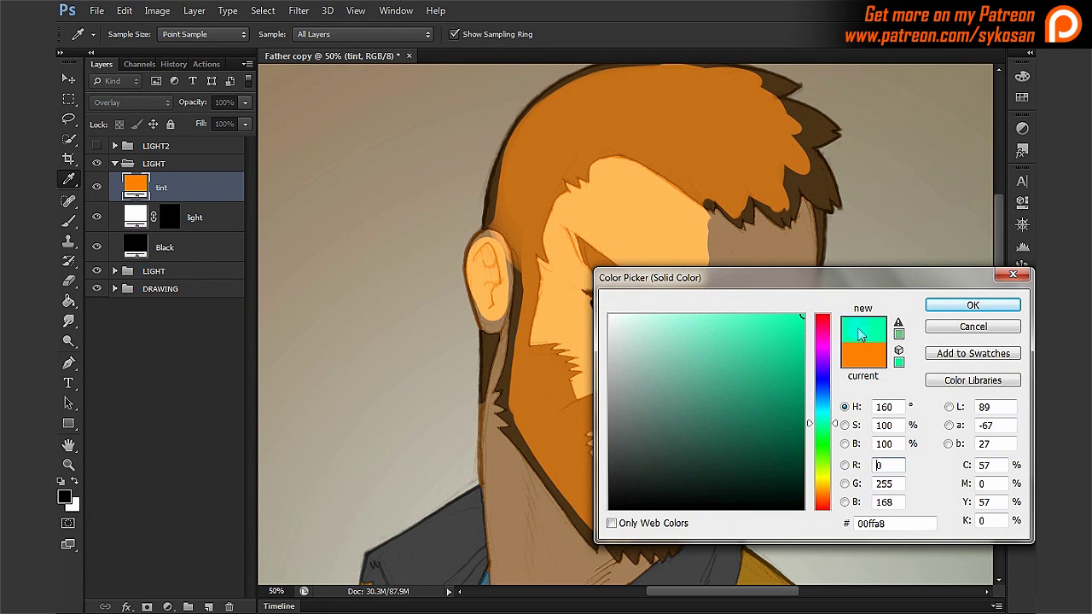
pyautogui.click(938, 305)
# Paint a rim light along the shaded edge of the forehead on the light layer's mask with a 70 px brush, trimming the overspill with black.
pyautogui.click(169, 216)
pyautogui.press('x')
pyautogui.press(']')
pyautogui.press(']')
pyautogui.press(']')
pyautogui.press(']')
pyautogui.press(']')
pyautogui.press(']')
pyautogui.press(']')
pyautogui.press(']')
pyautogui.press(']')
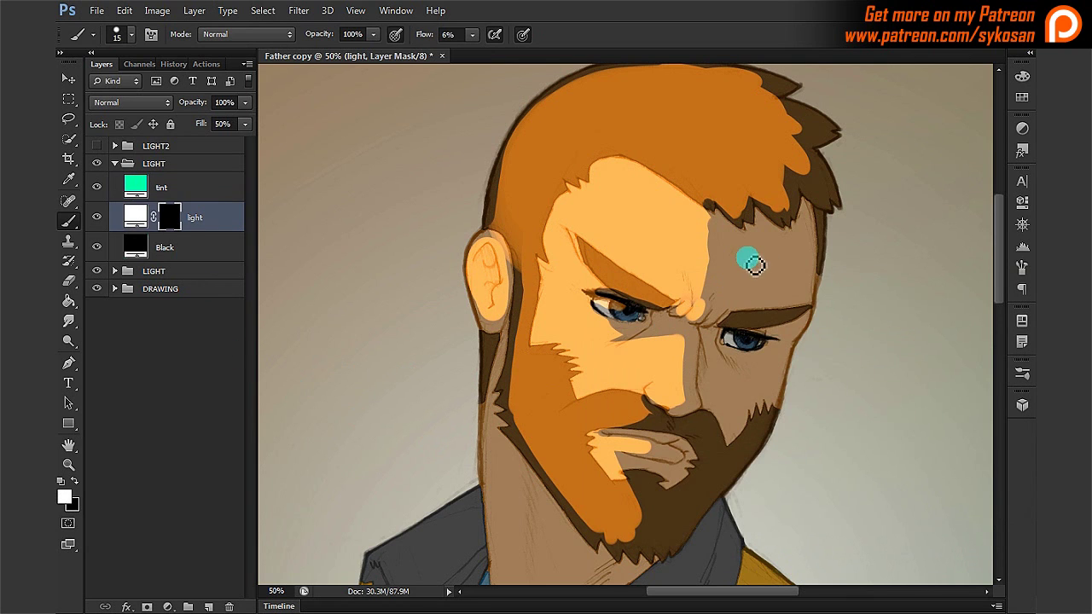
pyautogui.moveTo(810, 317)
pyautogui.mouseDown()
pyautogui.moveTo(814, 238)
pyautogui.moveTo(816, 285)
pyautogui.mouseUp()
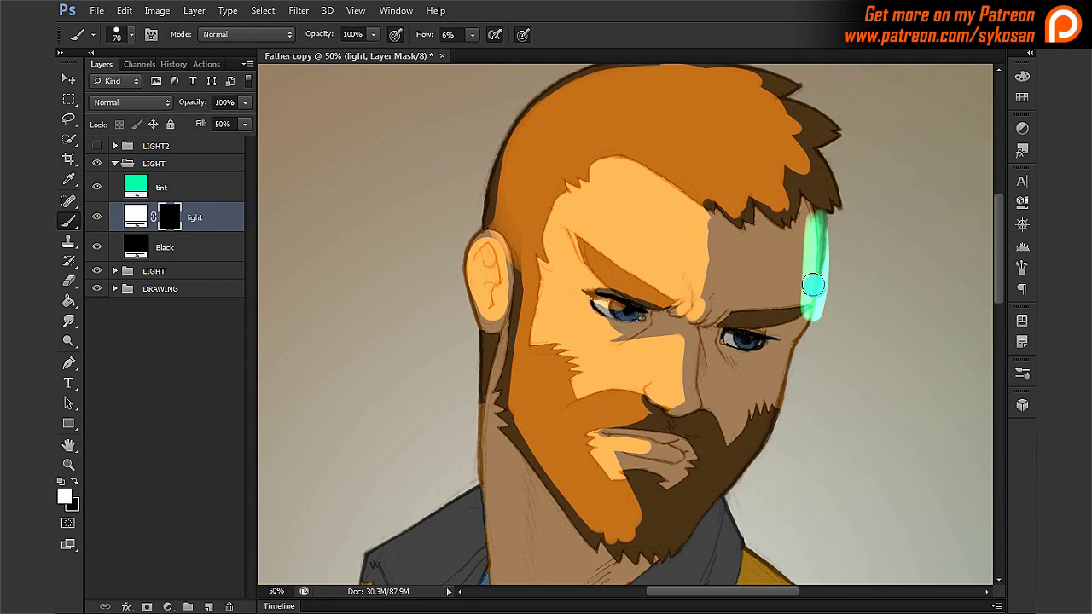
pyautogui.press('x')
pyautogui.moveTo(820, 217)
pyautogui.mouseDown()
pyautogui.moveTo(824, 317)
pyautogui.moveTo(812, 344)
pyautogui.mouseUp()
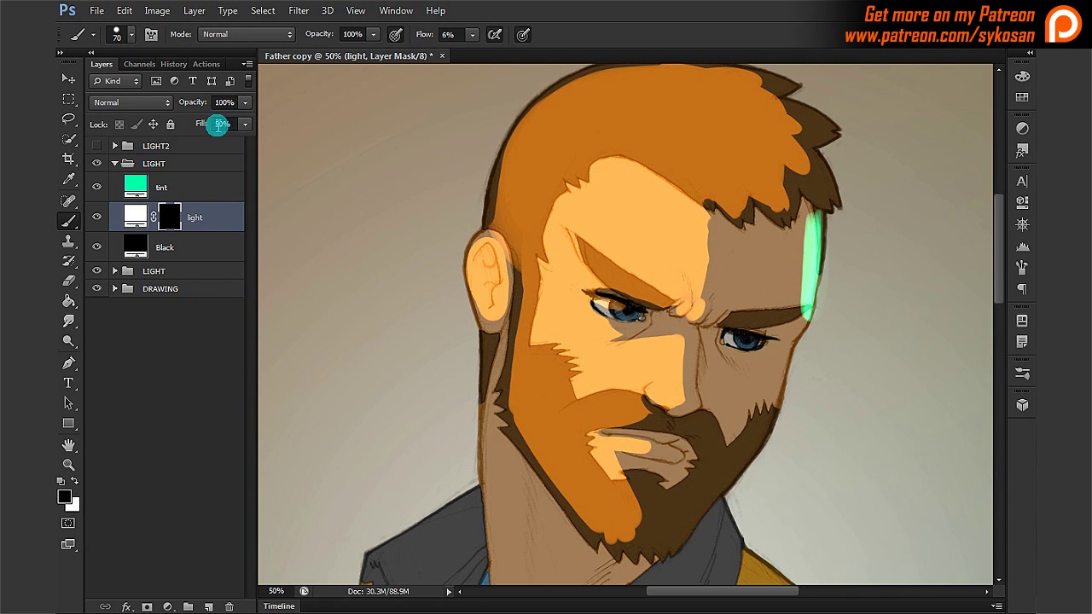
# Try a Fill of 40% on the light layer, then set it to 20%.
pyautogui.click(220, 124)
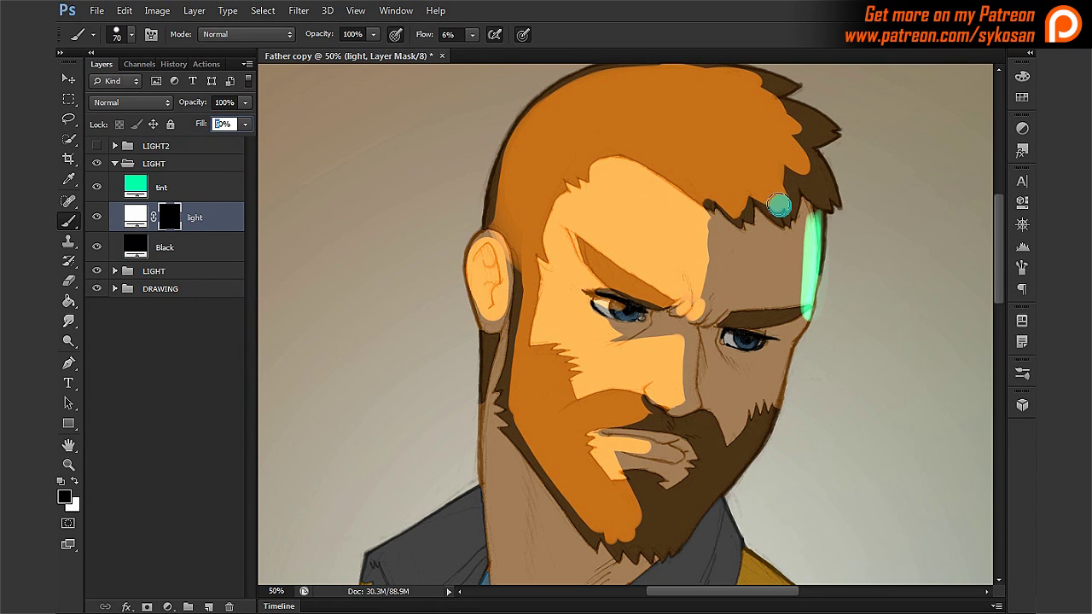
pyautogui.write('40')
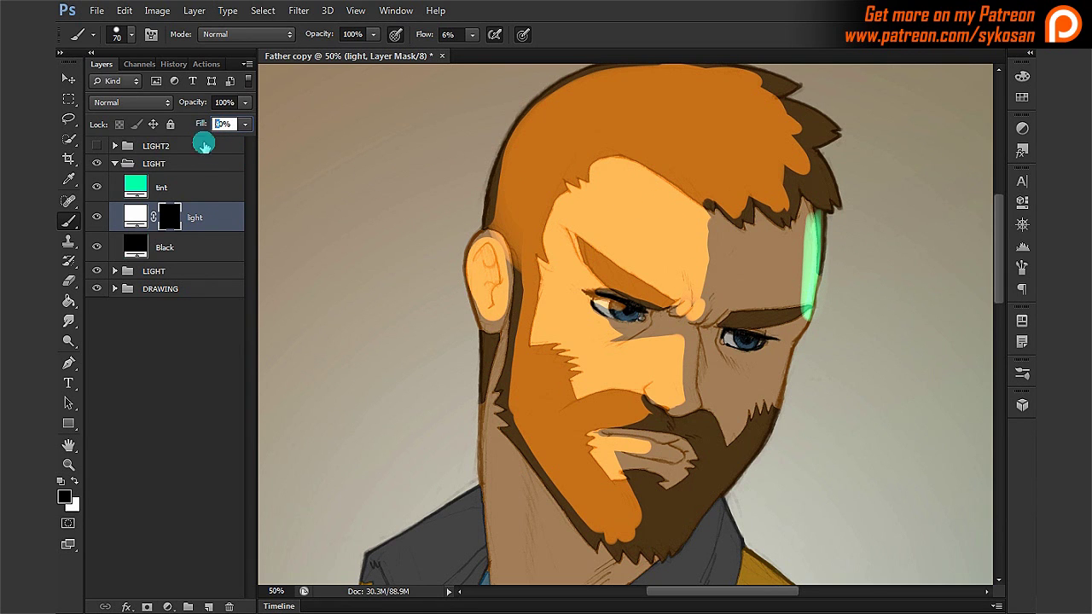
pyautogui.write('20')
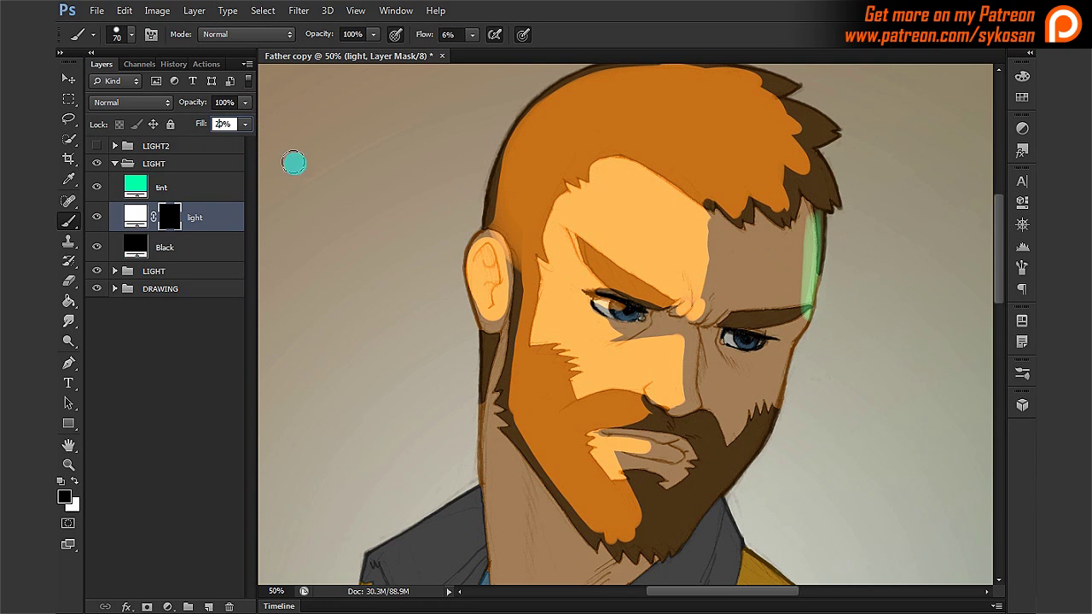
pyautogui.press('Return')
# Extend the green rim light over the hair tips, shaded cheek and beard edge, refining it with a 45 px brush, and collapse the group.
pyautogui.moveTo(807, 254)
pyautogui.mouseDown()
pyautogui.moveTo(803, 300)
pyautogui.moveTo(806, 243)
pyautogui.moveTo(823, 206)
pyautogui.moveTo(818, 320)
pyautogui.moveTo(819, 303)
pyautogui.moveTo(773, 365)
pyautogui.moveTo(770, 404)
pyautogui.moveTo(728, 487)
pyautogui.moveTo(747, 454)
pyautogui.moveTo(689, 518)
pyautogui.moveTo(684, 530)
pyautogui.moveTo(723, 489)
pyautogui.moveTo(687, 531)
pyautogui.moveTo(735, 492)
pyautogui.moveTo(683, 564)
pyautogui.mouseUp()
pyautogui.press('[')
pyautogui.press('x')
pyautogui.press('x')
pyautogui.moveTo(804, 399)
pyautogui.mouseDown()
pyautogui.moveTo(727, 486)
pyautogui.moveTo(728, 476)
pyautogui.moveTo(680, 516)
pyautogui.moveTo(678, 538)
pyautogui.moveTo(740, 438)
pyautogui.moveTo(778, 335)
pyautogui.moveTo(763, 427)
pyautogui.moveTo(818, 259)
pyautogui.moveTo(807, 282)
pyautogui.moveTo(806, 225)
pyautogui.moveTo(825, 203)
pyautogui.moveTo(819, 155)
pyautogui.moveTo(834, 211)
pyautogui.moveTo(835, 149)
pyautogui.moveTo(800, 101)
pyautogui.moveTo(837, 134)
pyautogui.moveTo(809, 94)
pyautogui.moveTo(836, 146)
pyautogui.mouseUp()
pyautogui.press('x')
pyautogui.moveTo(846, 264)
pyautogui.mouseDown()
pyautogui.moveTo(815, 271)
pyautogui.moveTo(761, 444)
pyautogui.moveTo(697, 502)
pyautogui.moveTo(663, 504)
pyautogui.mouseUp()
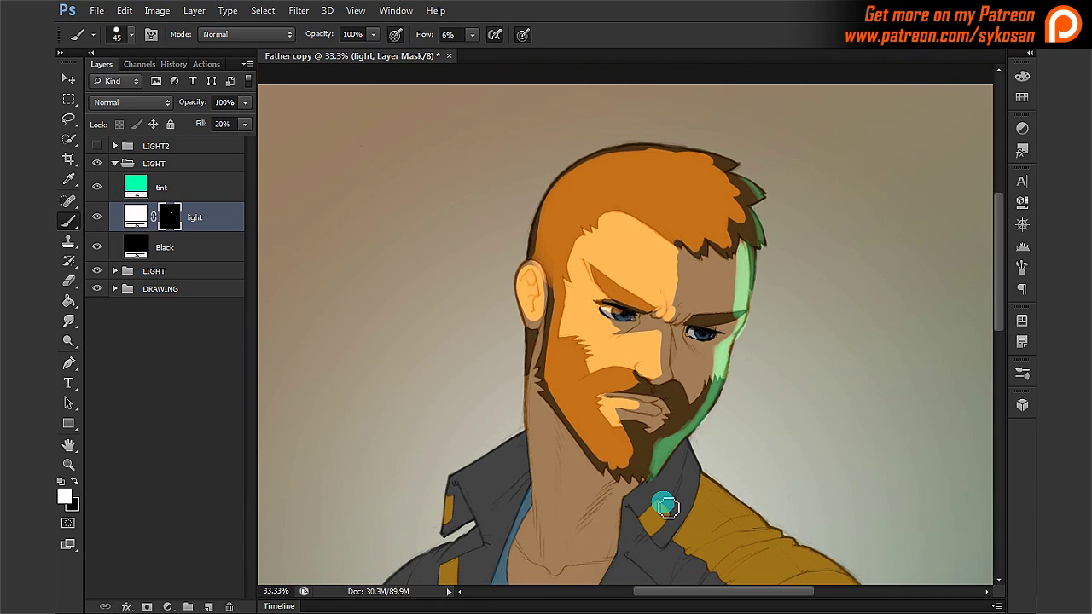
pyautogui.hotkey('ctrl', '+')
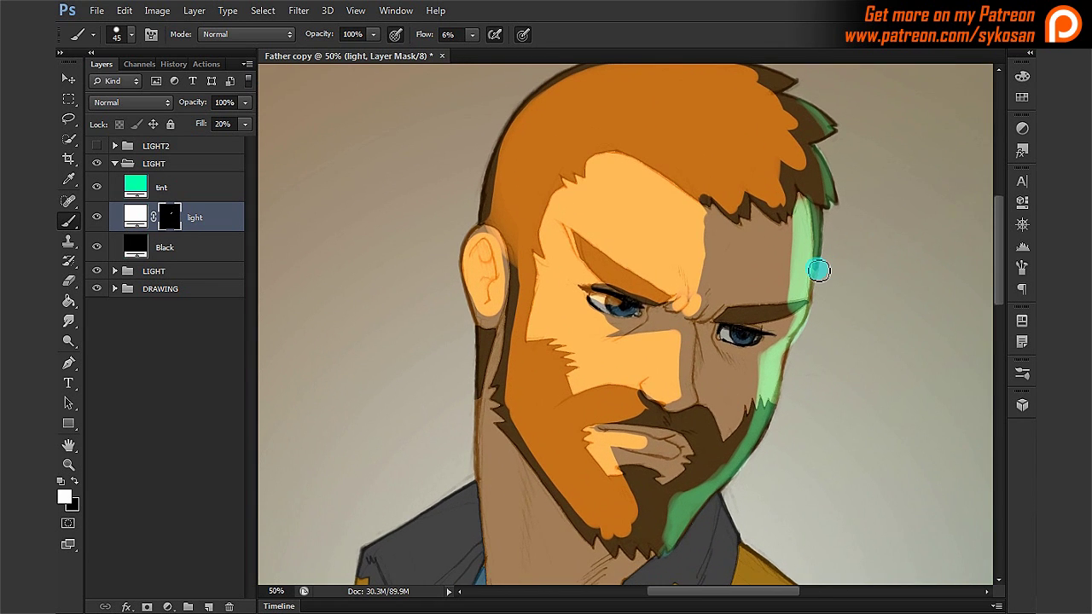
pyautogui.click(115, 163)
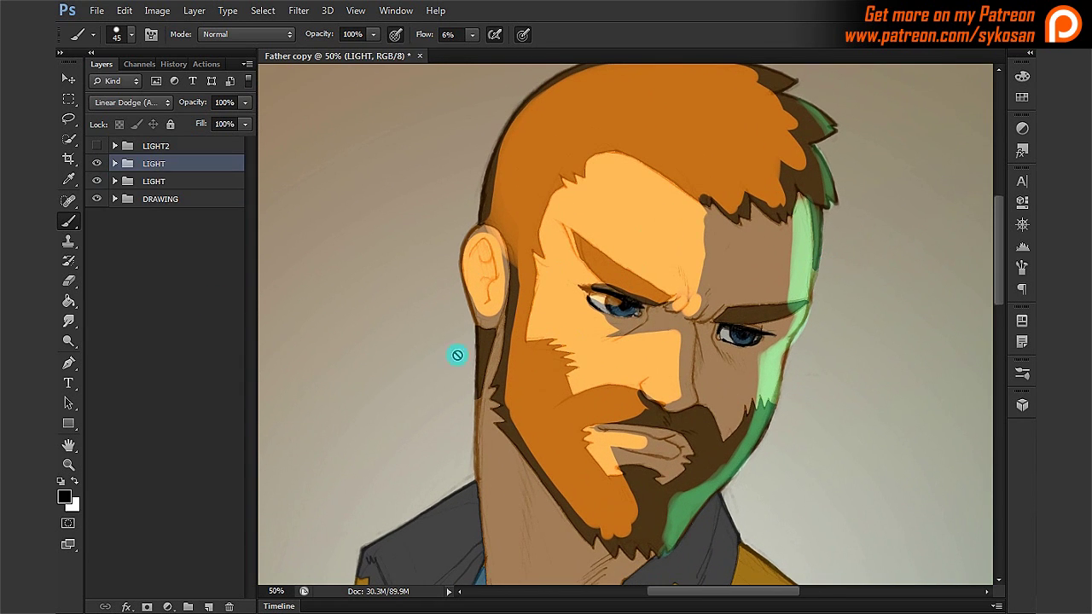